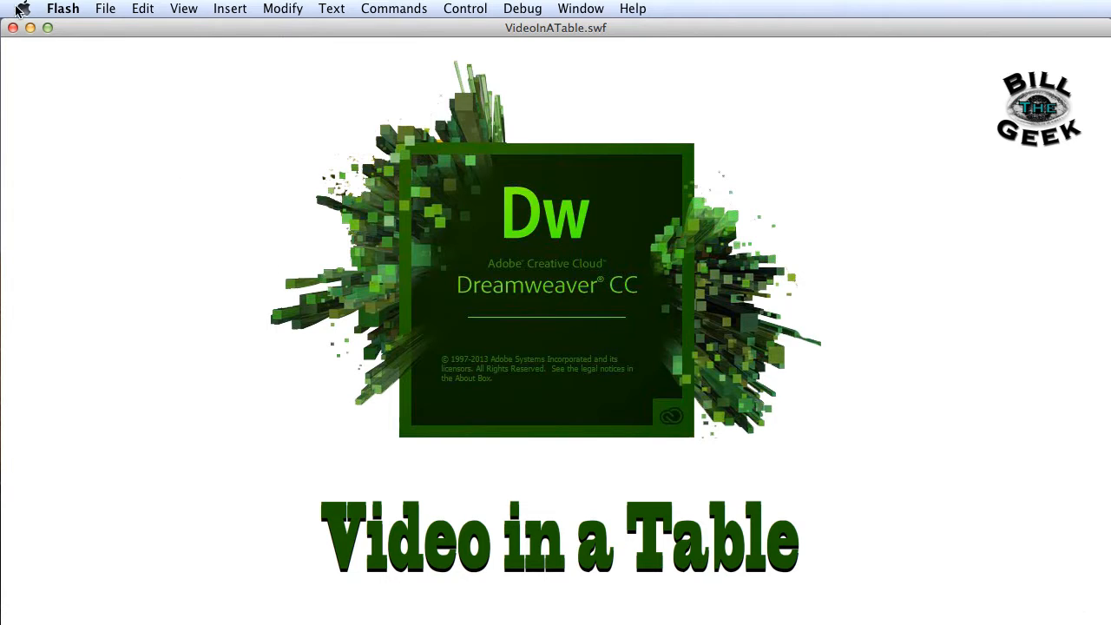
- Insert an HTML5 video element into the large empty table cell below the banner image on the index.html page
click(29, 30)
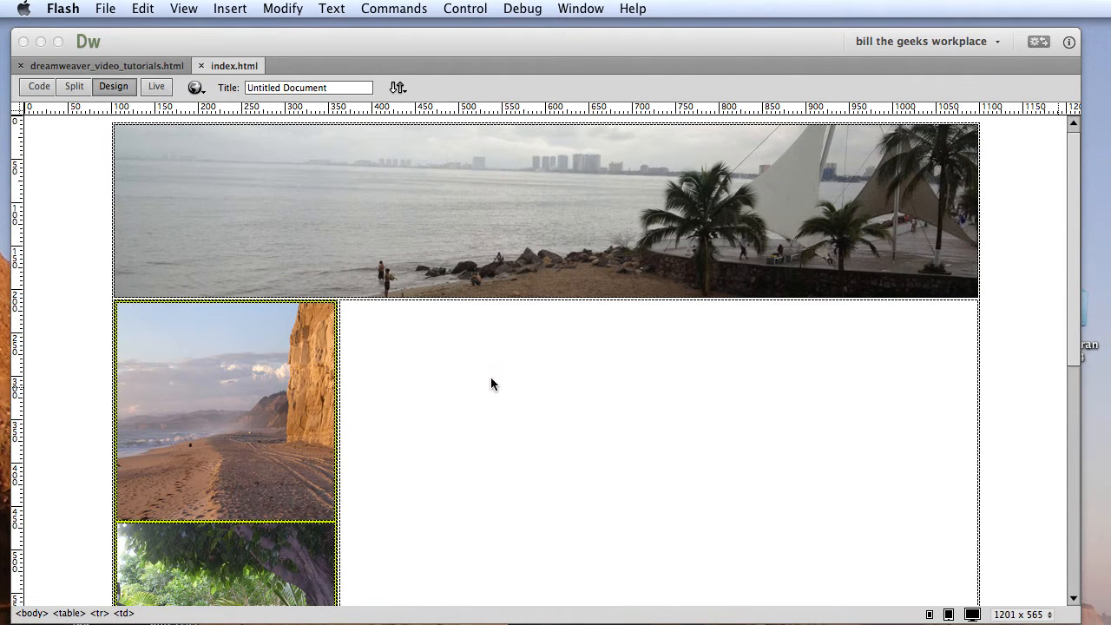
click(491, 383)
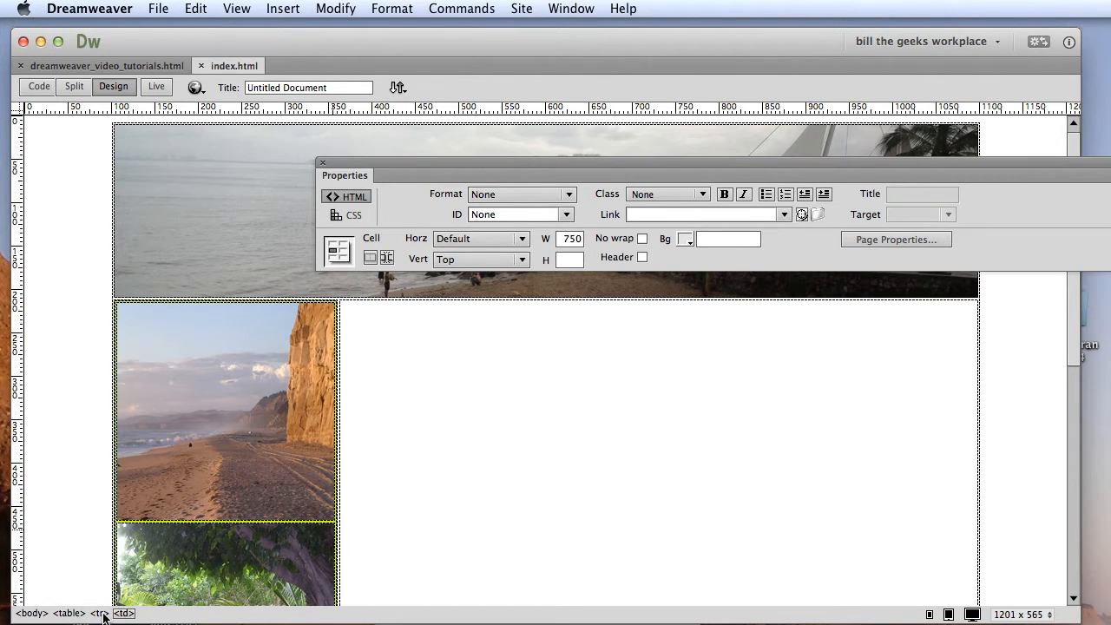
click(69, 614)
click(121, 614)
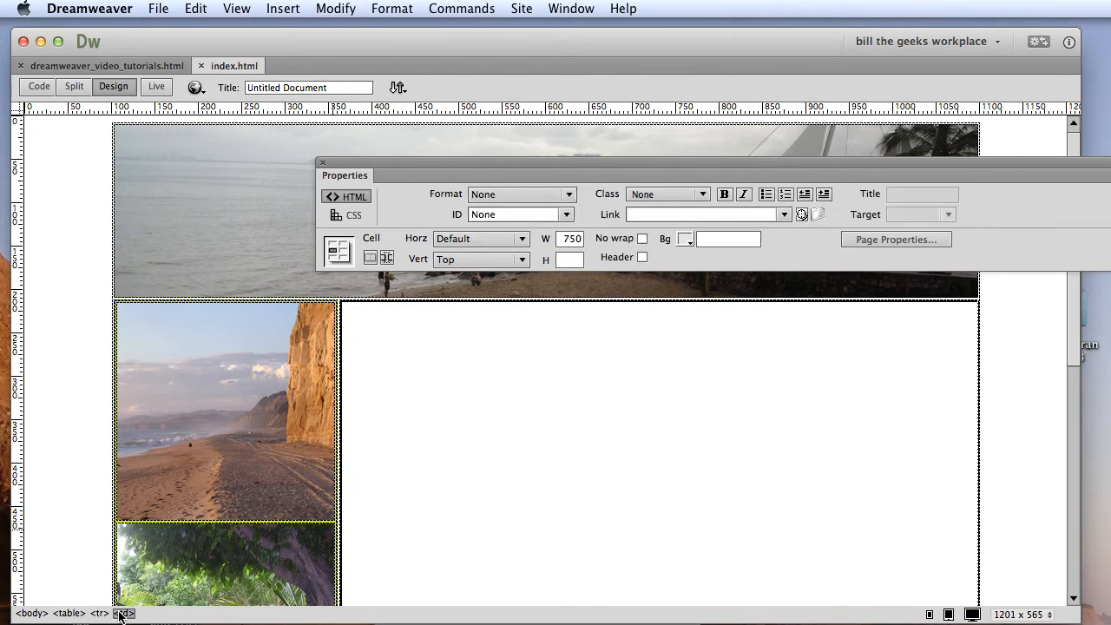
click(559, 537)
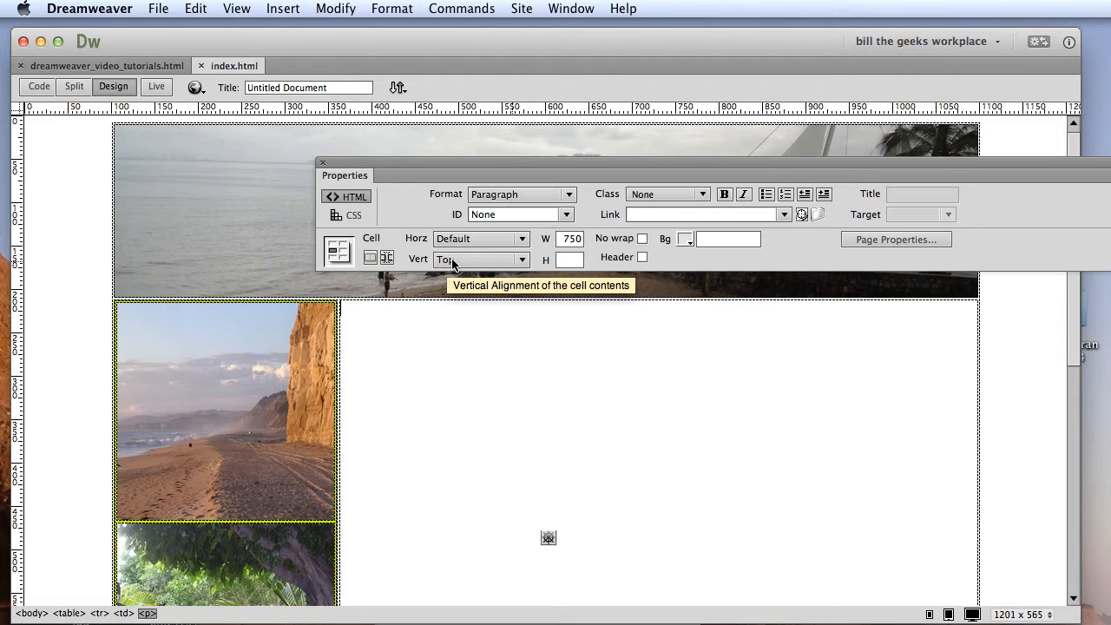
click(282, 15)
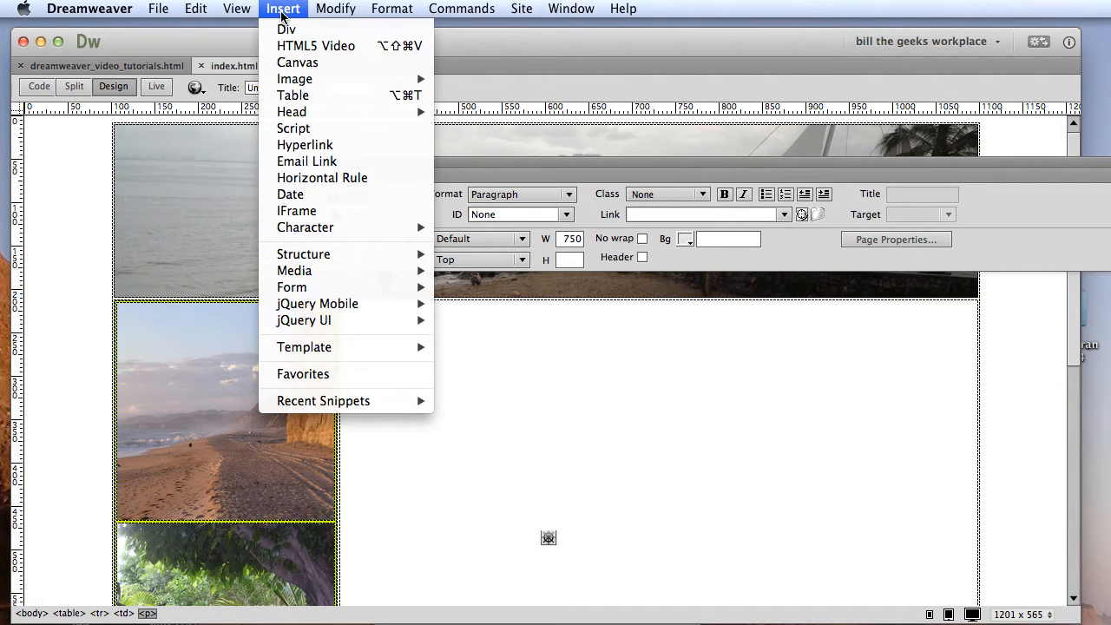
click(340, 53)
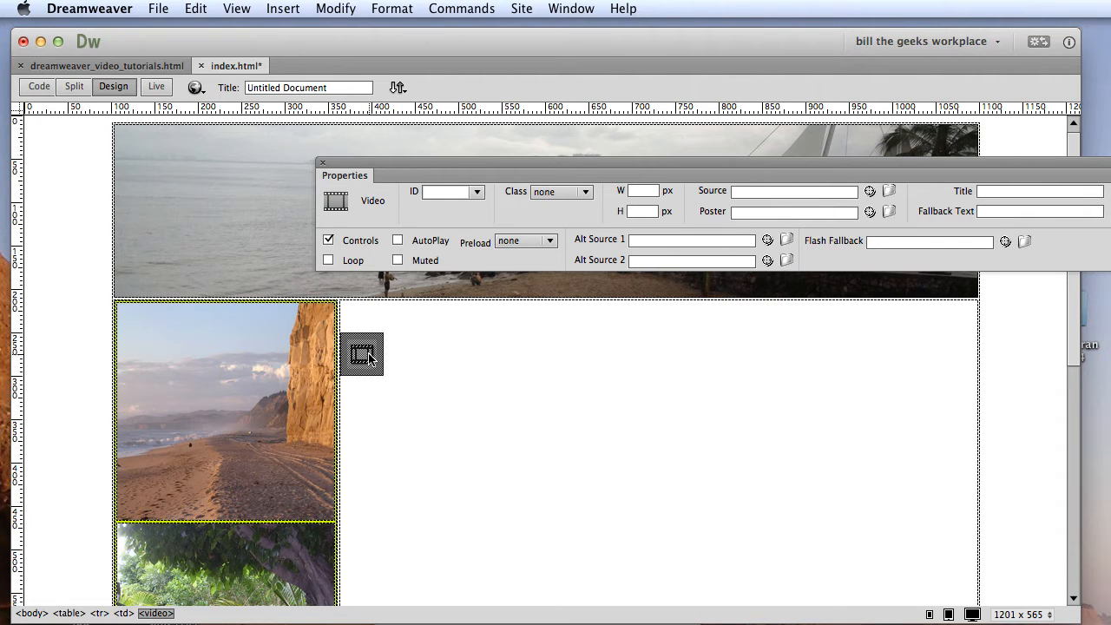
- In the source code, put the opening and closing video tags on separate lines with an empty line between them
click(40, 86)
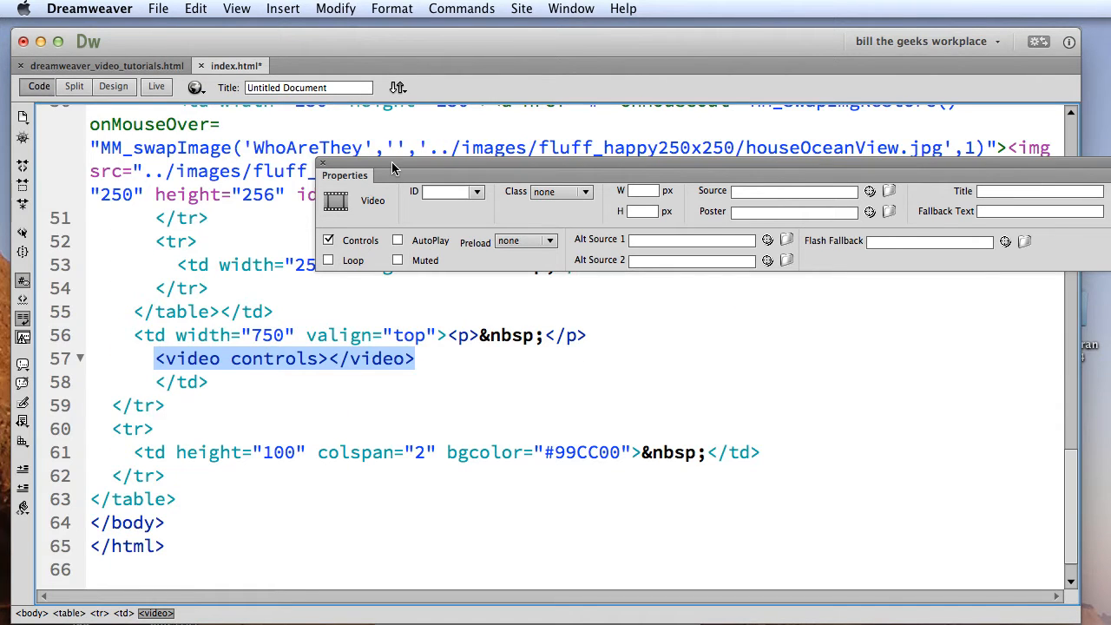
drag(392, 167, 913, 380)
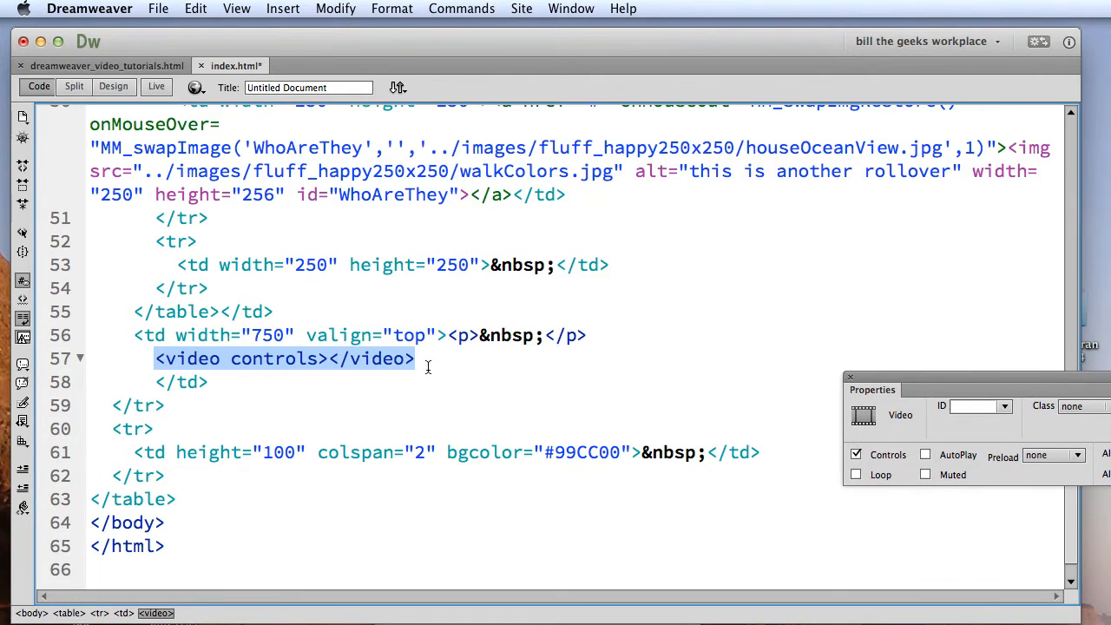
click(327, 360)
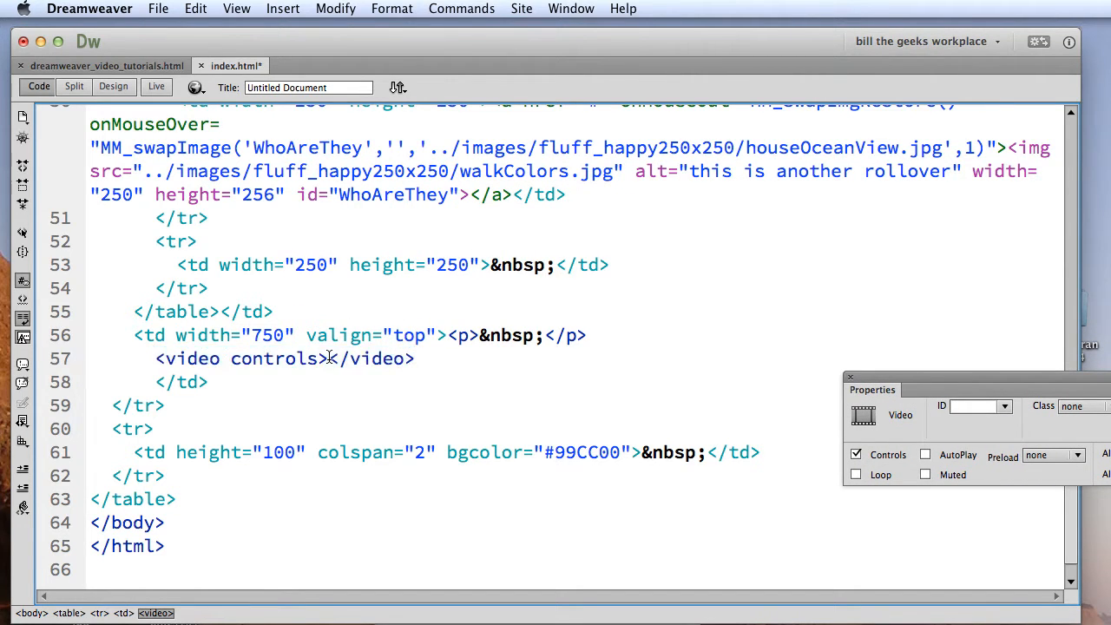
key(Return)
key(Return)
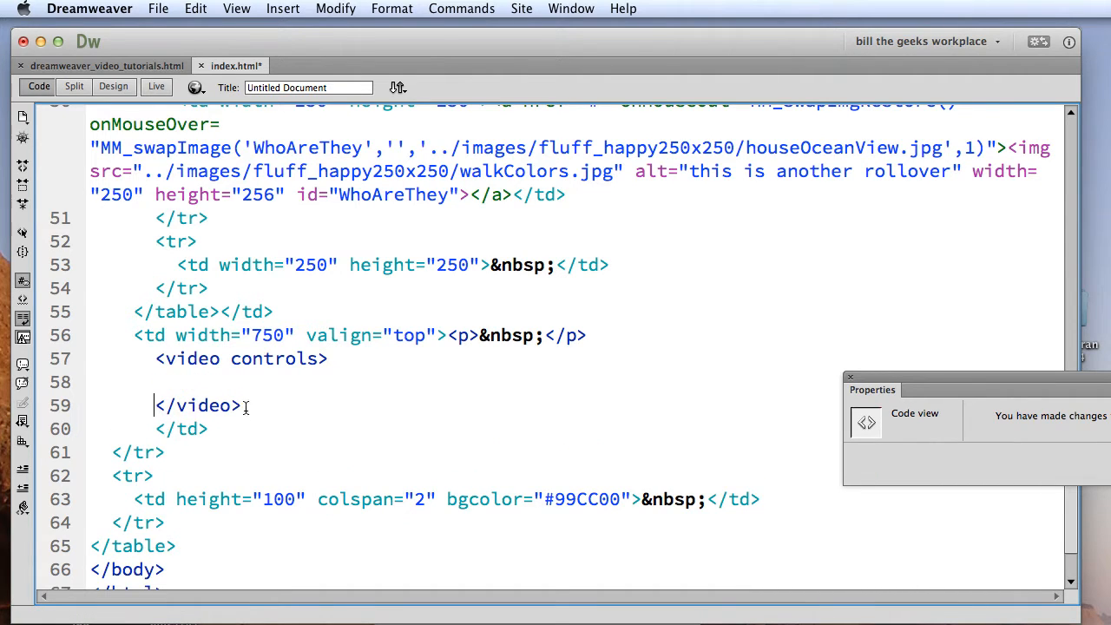
click(159, 383)
drag(1012, 149, 284, 193)
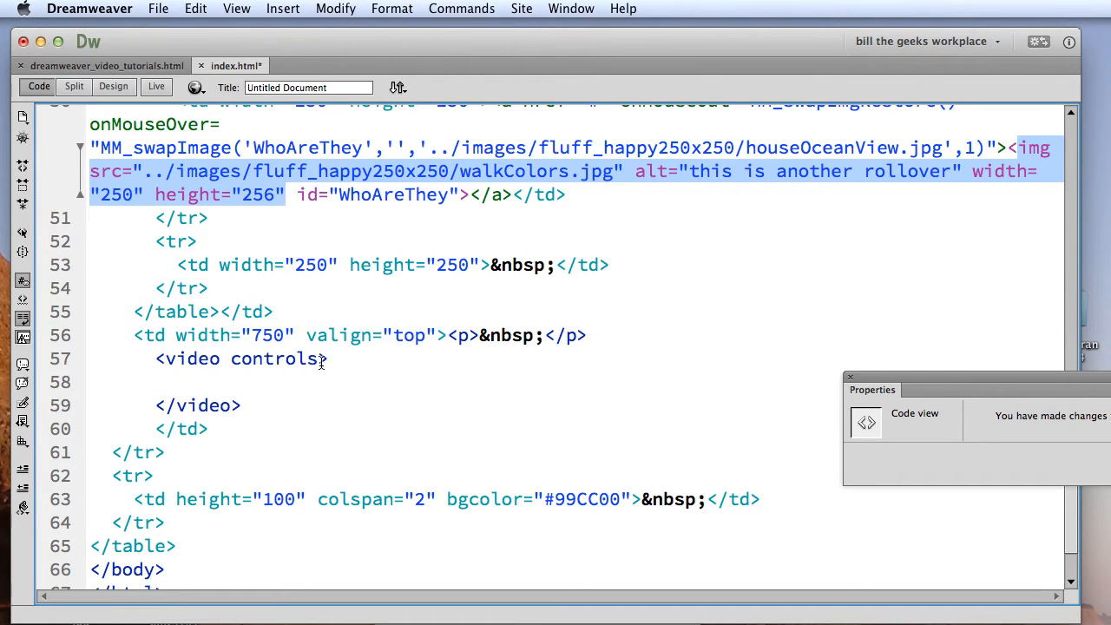
click(168, 382)
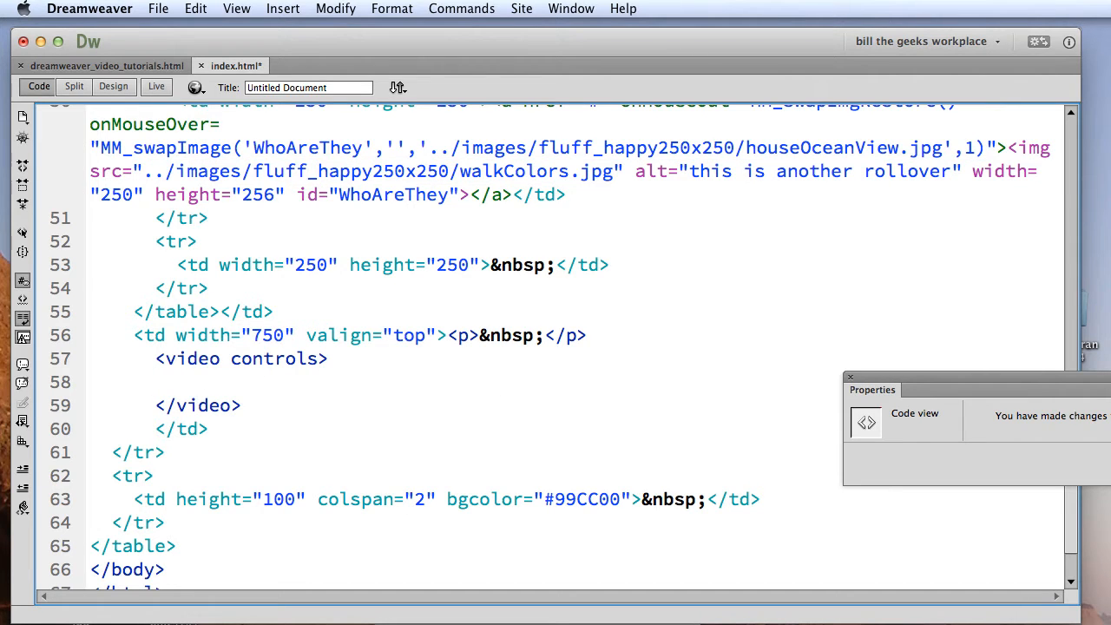
key(F5)
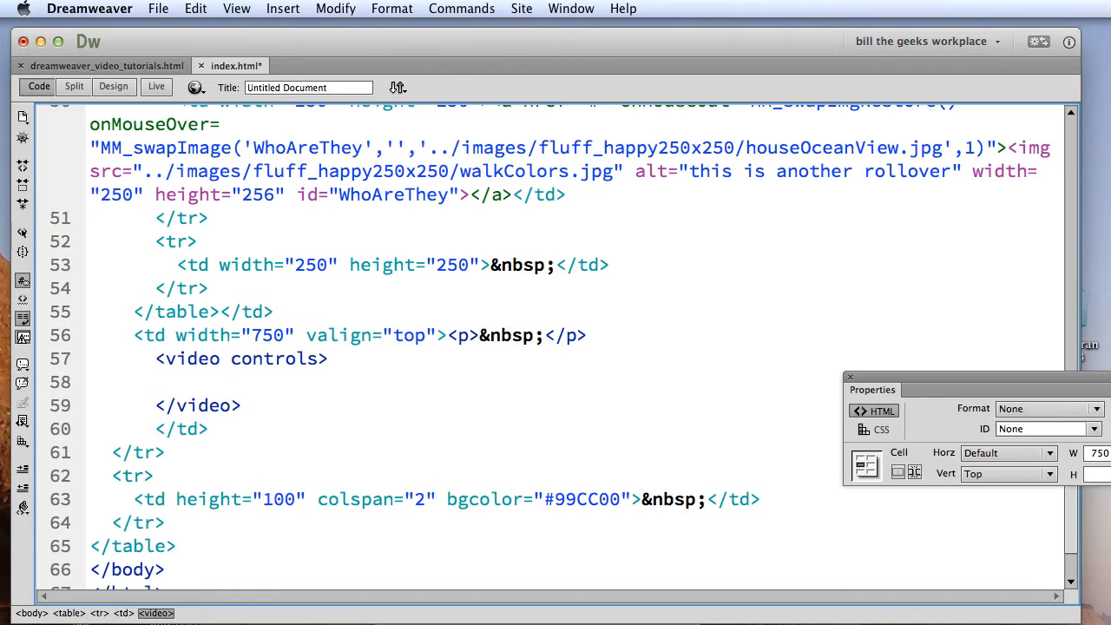
- Select the video placeholder in the page design and link its source to basicHtmlTable.mp4 in the videosComplete folder
click(109, 90)
click(364, 354)
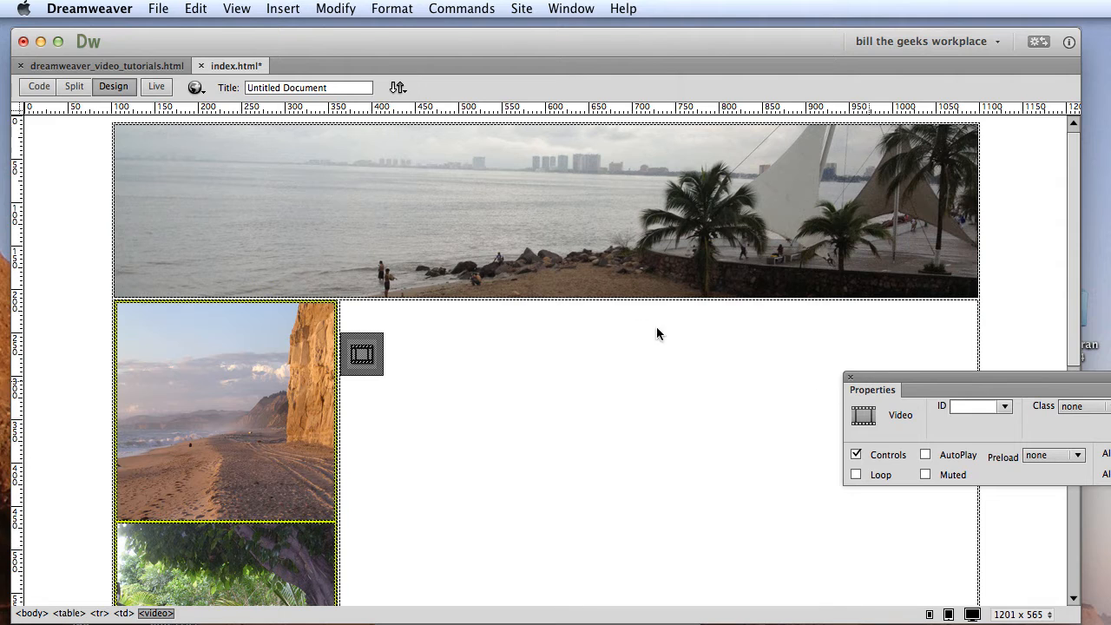
drag(865, 395, 88, 145)
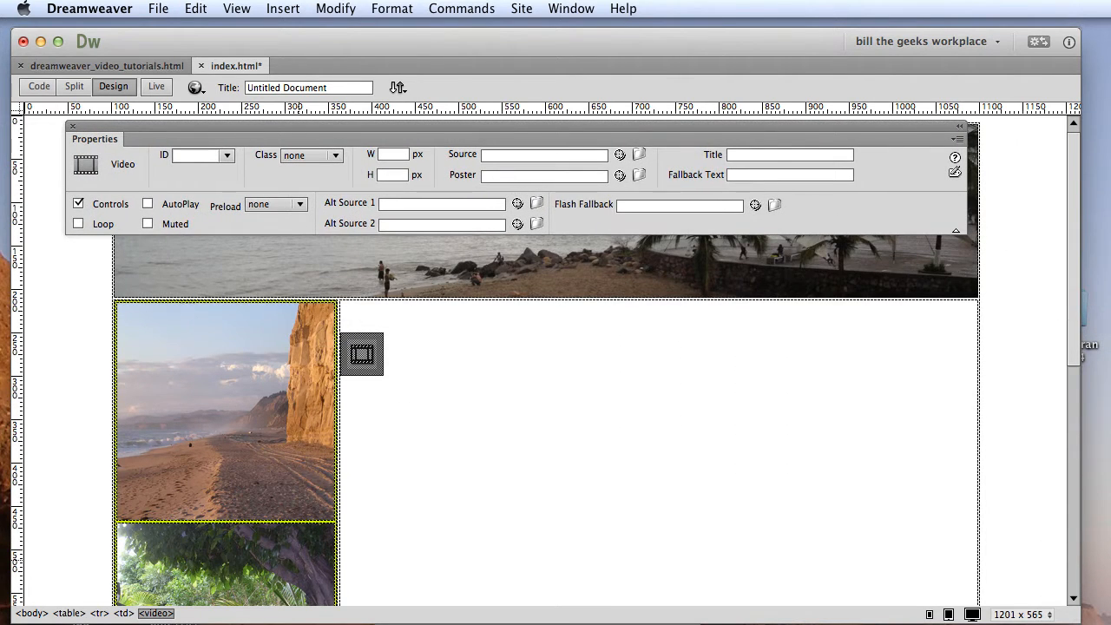
drag(430, 624, 705, 57)
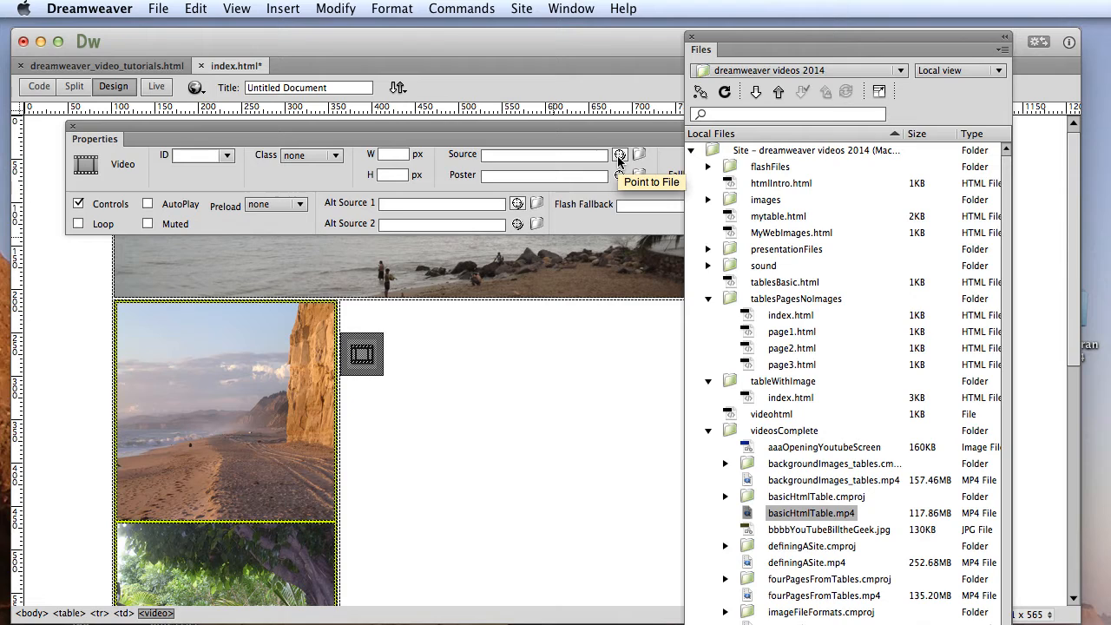
drag(619, 158, 746, 513)
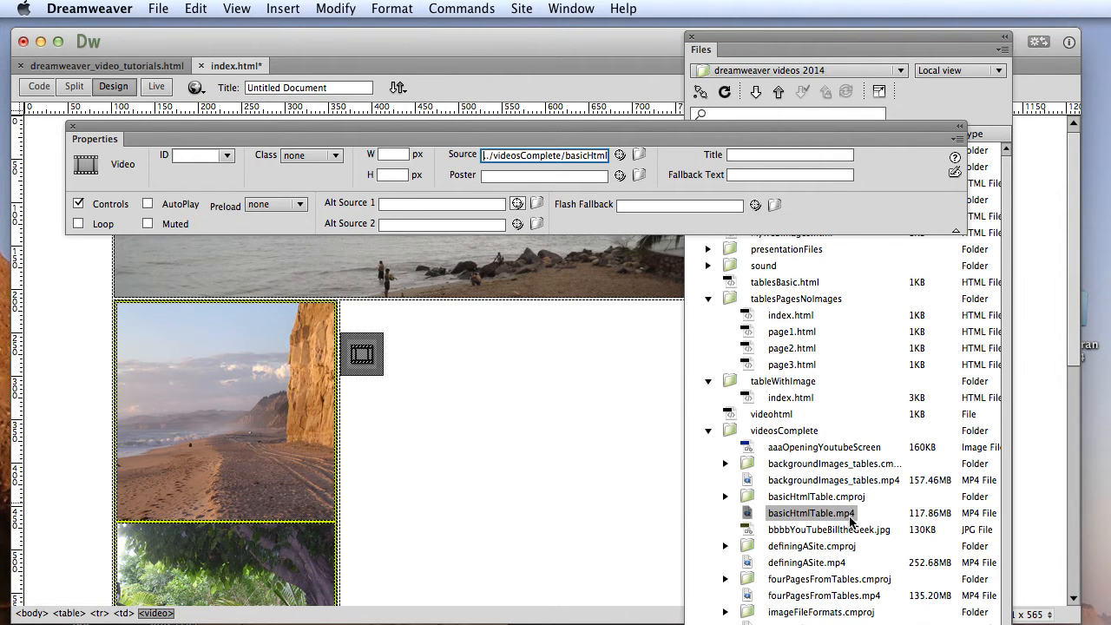
- Set the video's width to 1280 px and its height to 720 px
click(397, 153)
text(12)
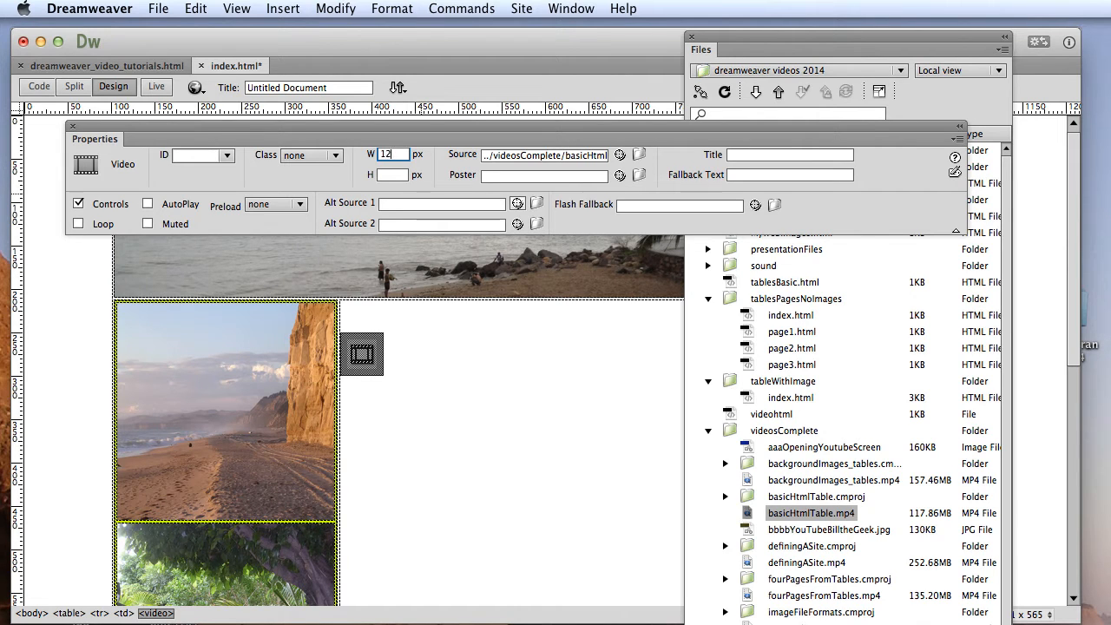
text(80)
click(387, 176)
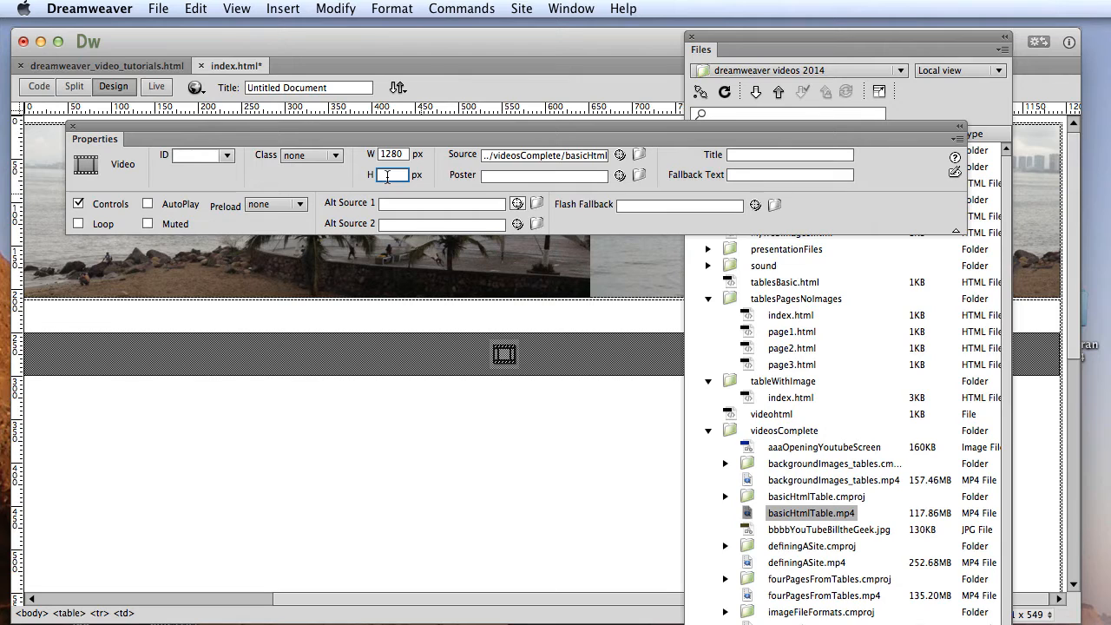
text(720)
key(Return)
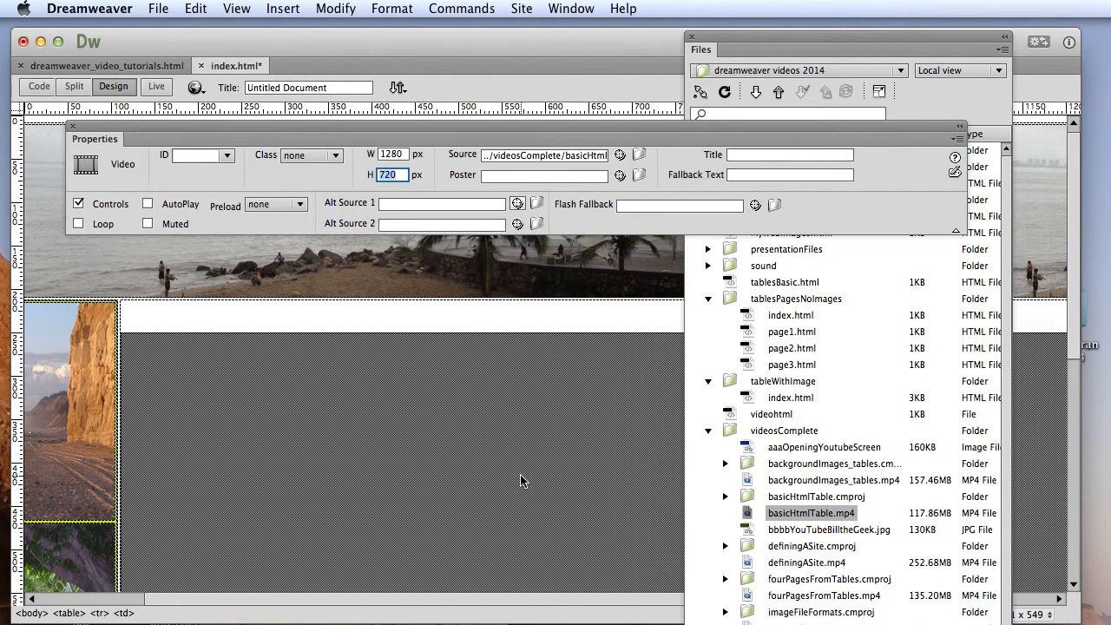
- Delete the video element from the table cell
key(Return)
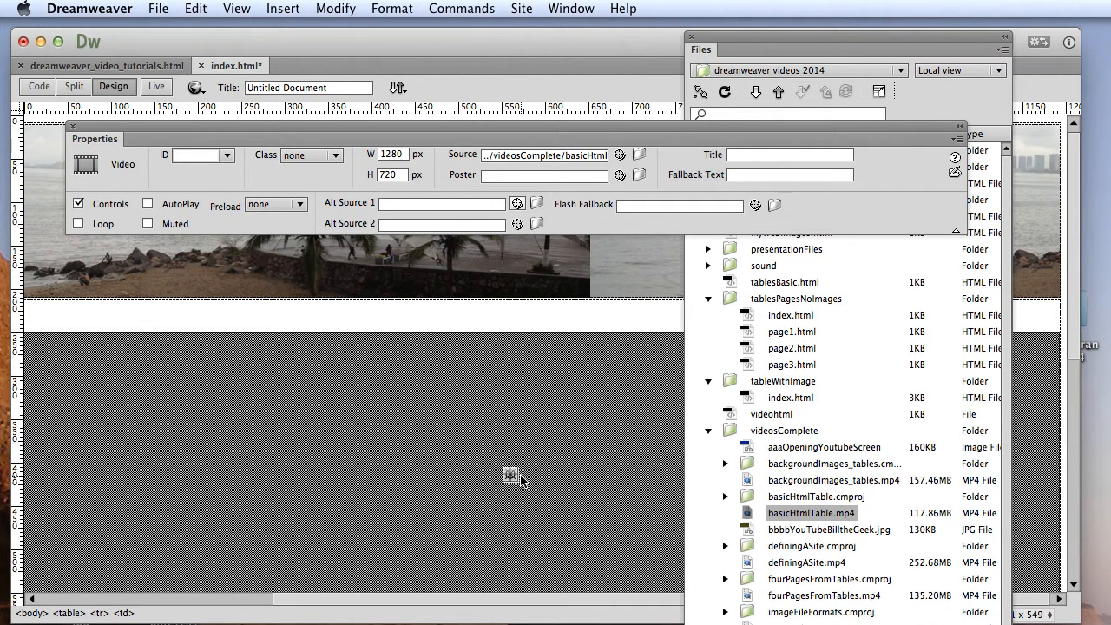
key(Delete)
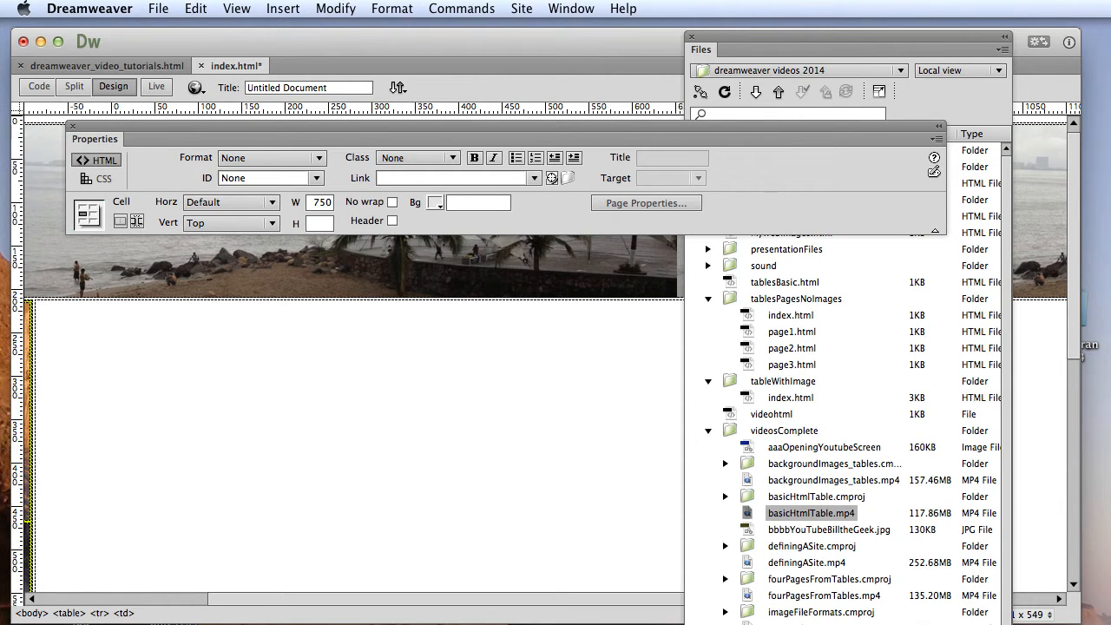
- Switch to Chrome, open the "Dropping Images into html5 Tables" video from the YouTube channel page and pause its playback
drag(1110, 185, 317, 43)
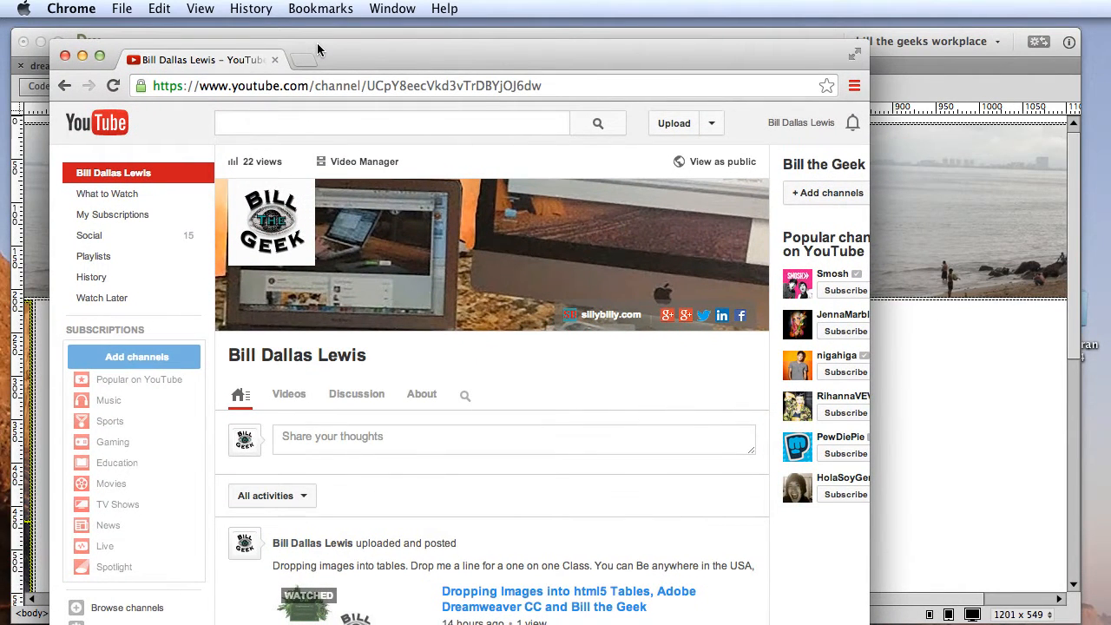
scroll(450, 345, right, 3)
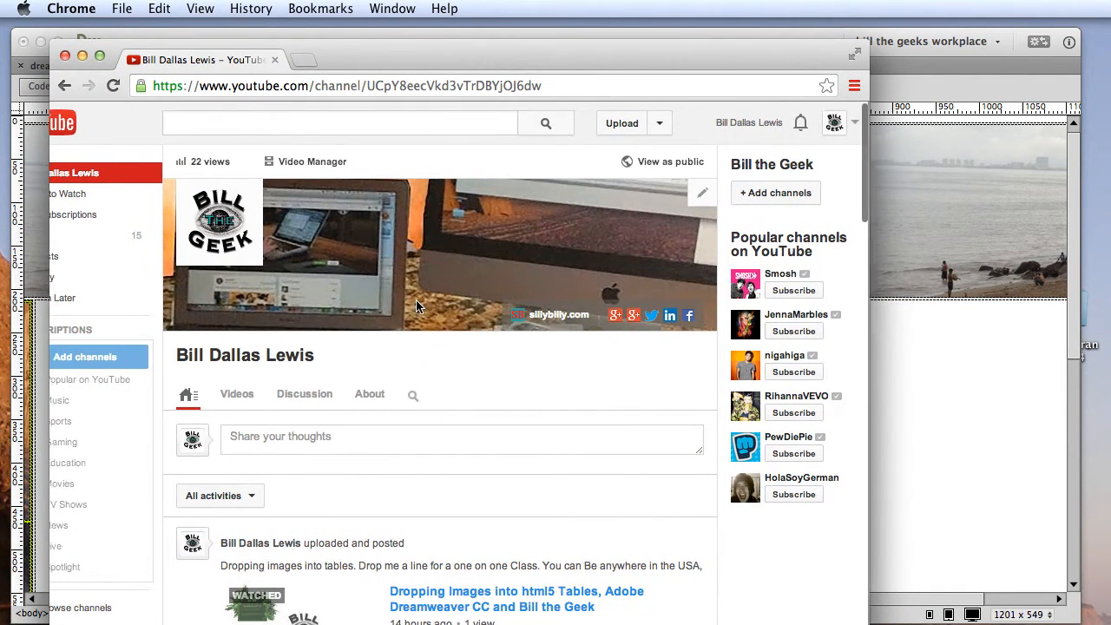
scroll(458, 494, down, 3)
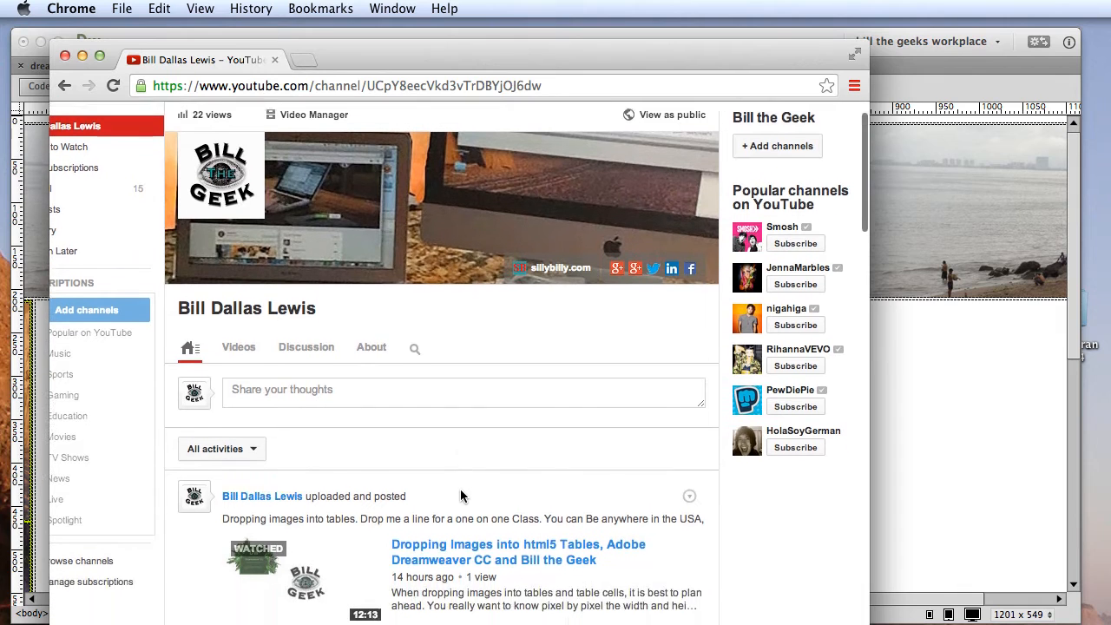
scroll(461, 495, down, 3)
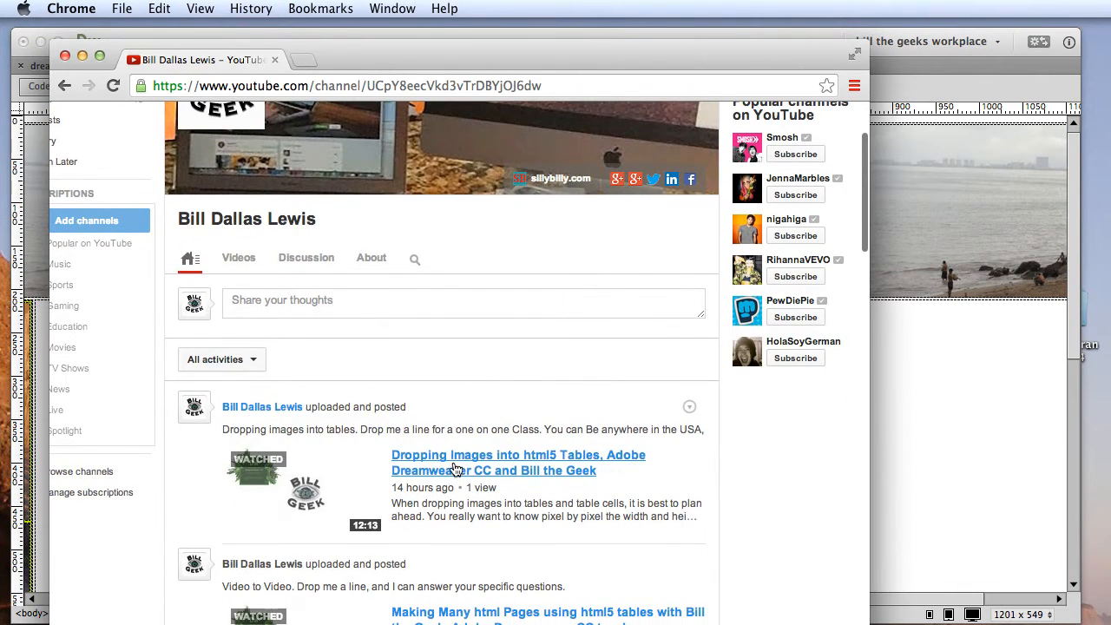
click(462, 466)
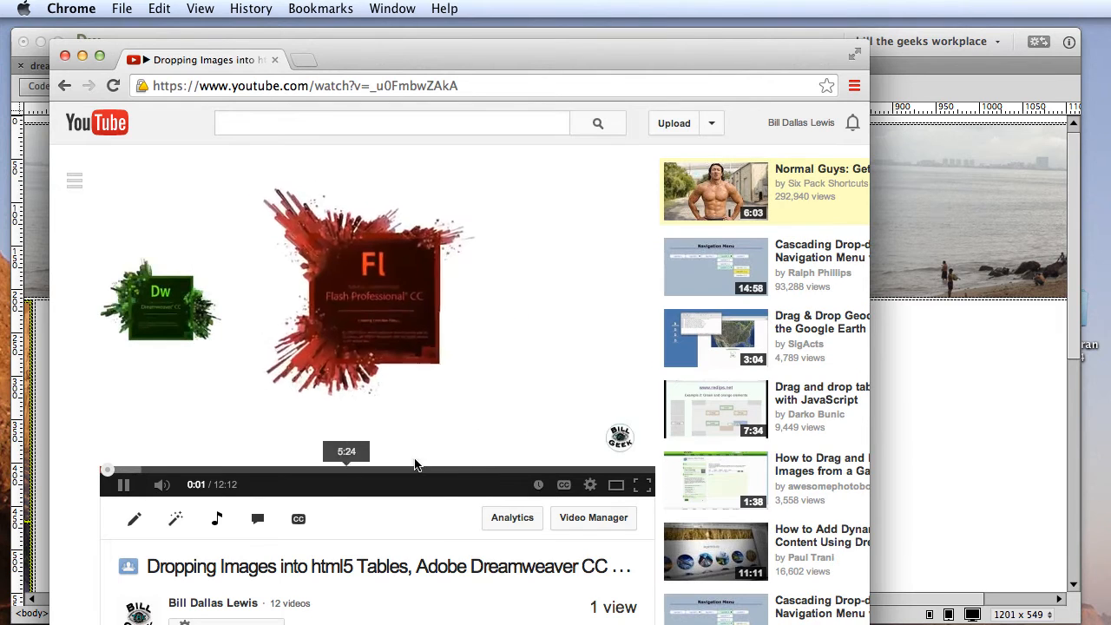
click(121, 488)
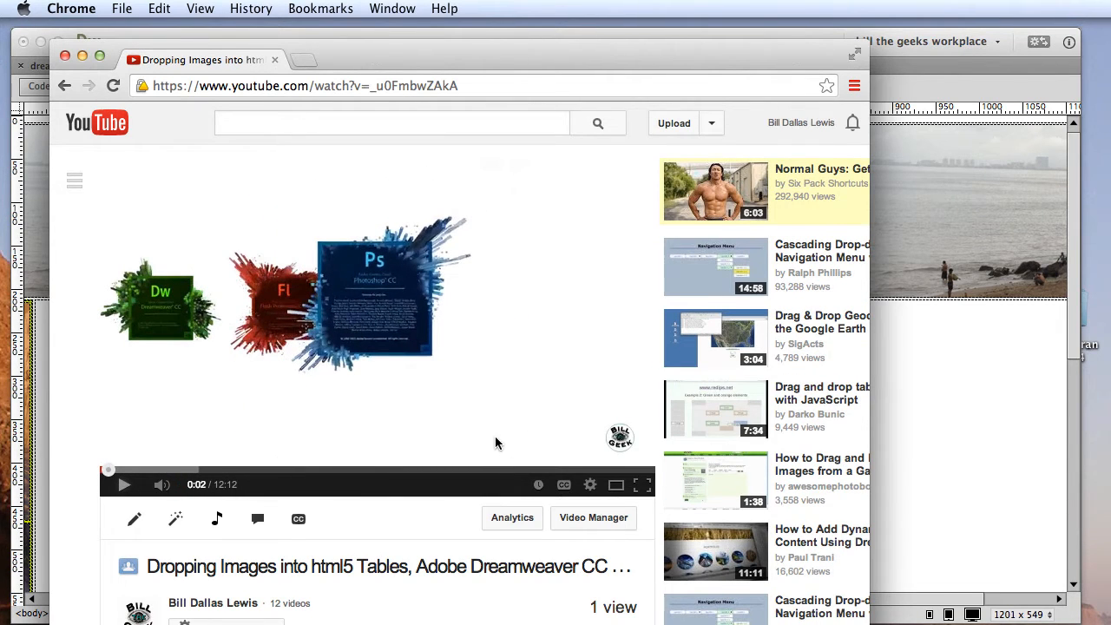
- Show the embed code among the sharing options below the YouTube video
scroll(495, 441, down, 2)
scroll(497, 444, down, 4)
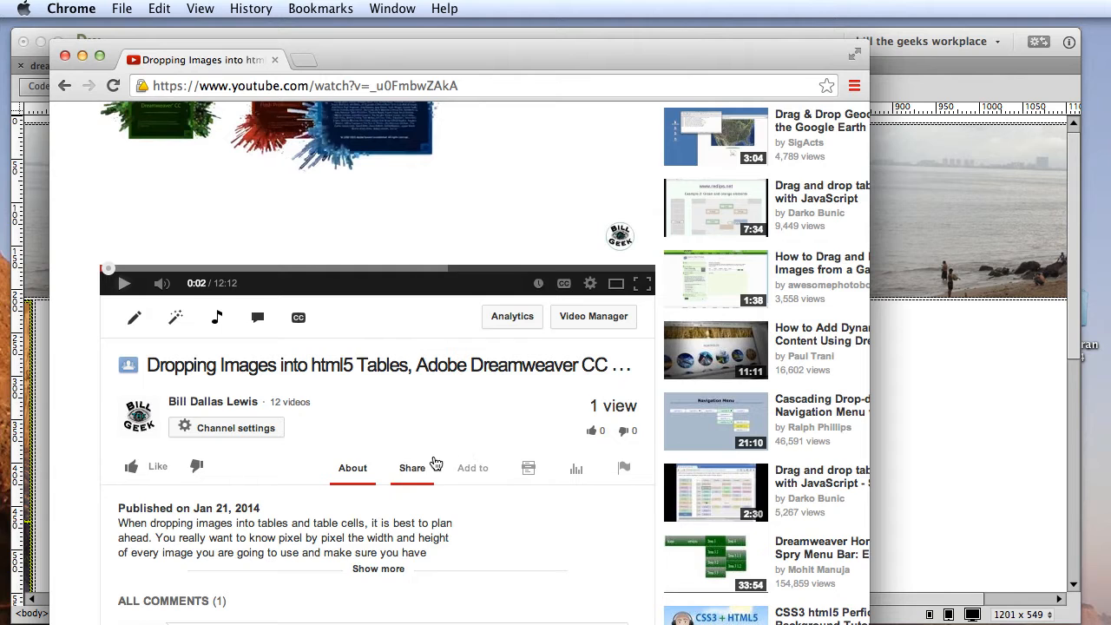
click(412, 473)
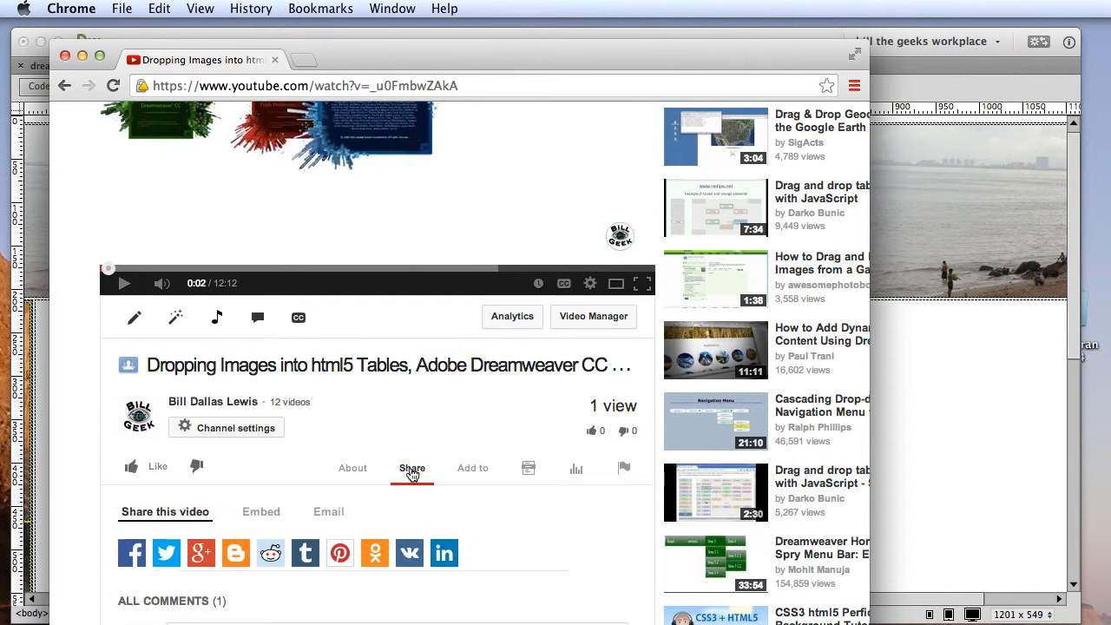
scroll(413, 475, down, 3)
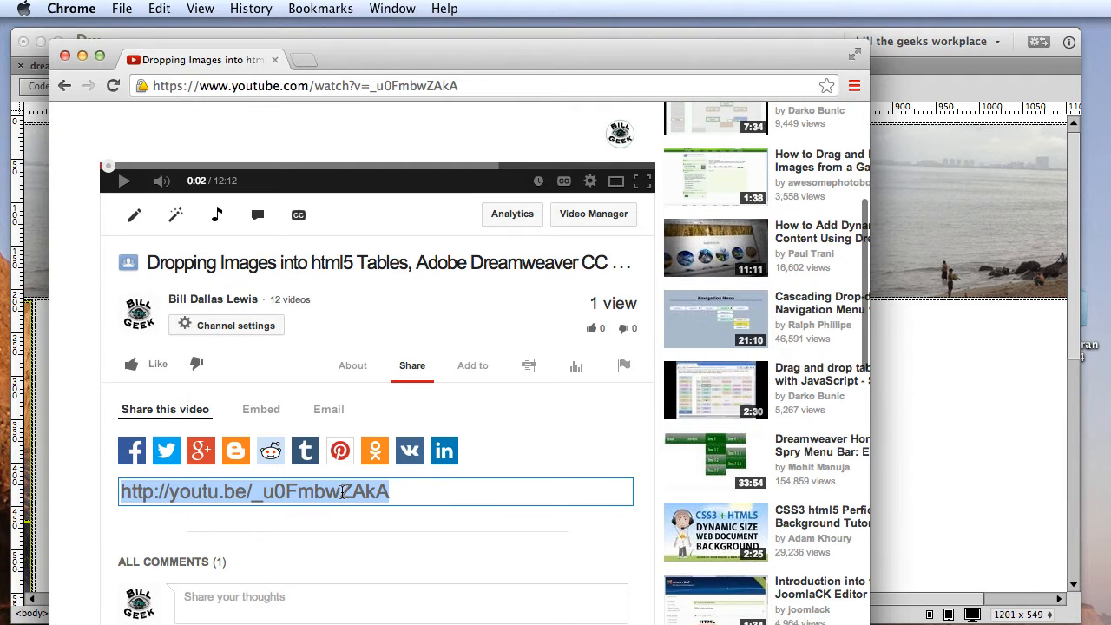
click(260, 412)
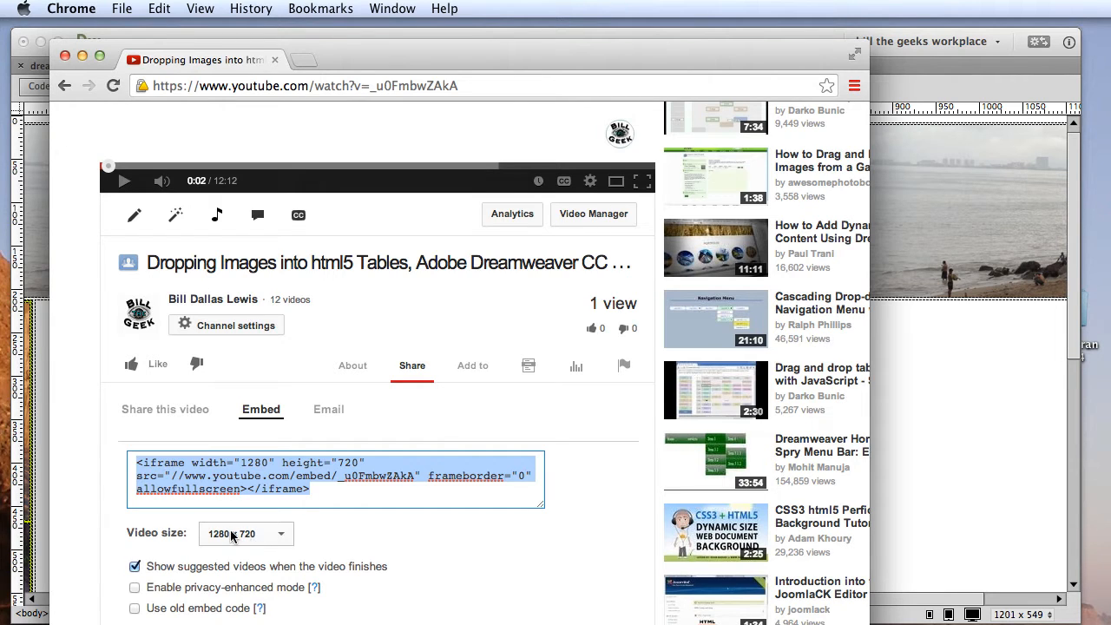
- Set the YouTube embed's video size to 640 × 360 and copy the generated iframe code
click(282, 536)
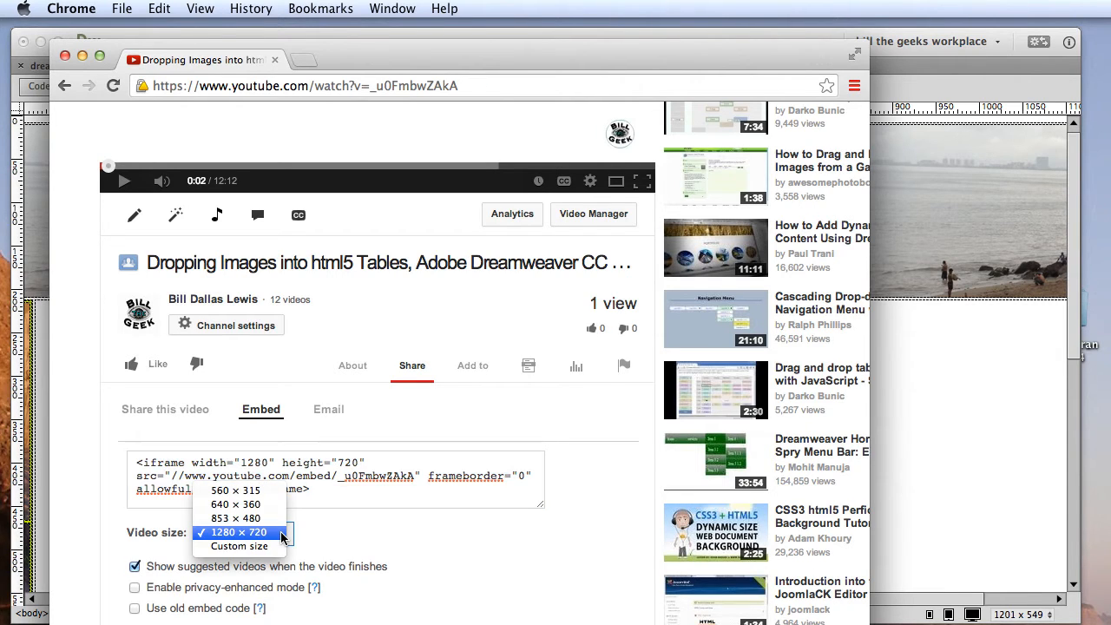
click(236, 507)
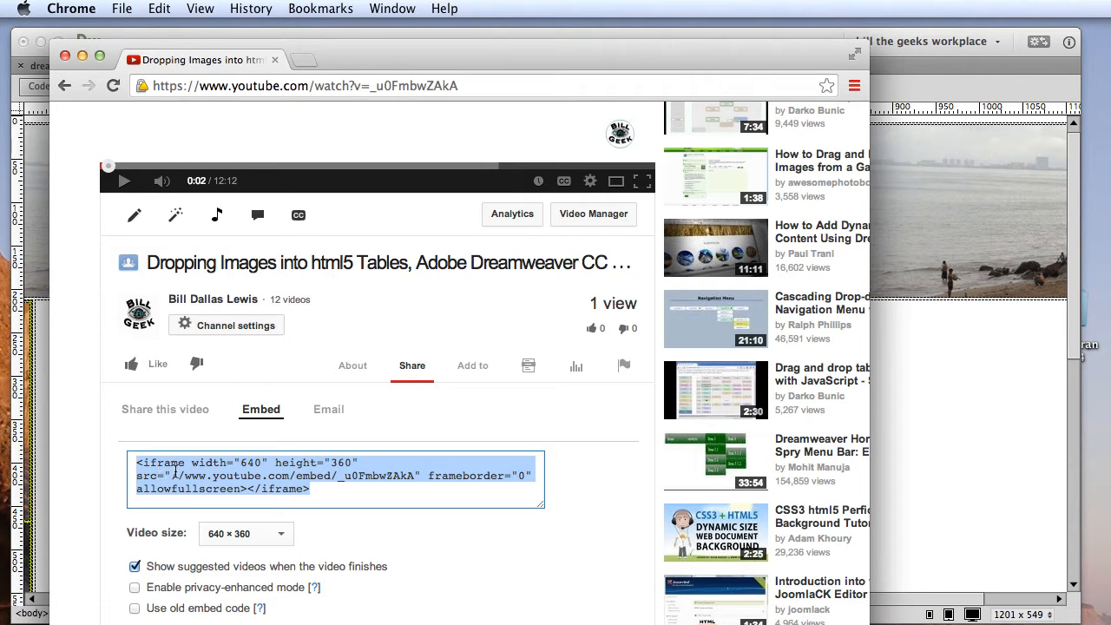
right_click(259, 476)
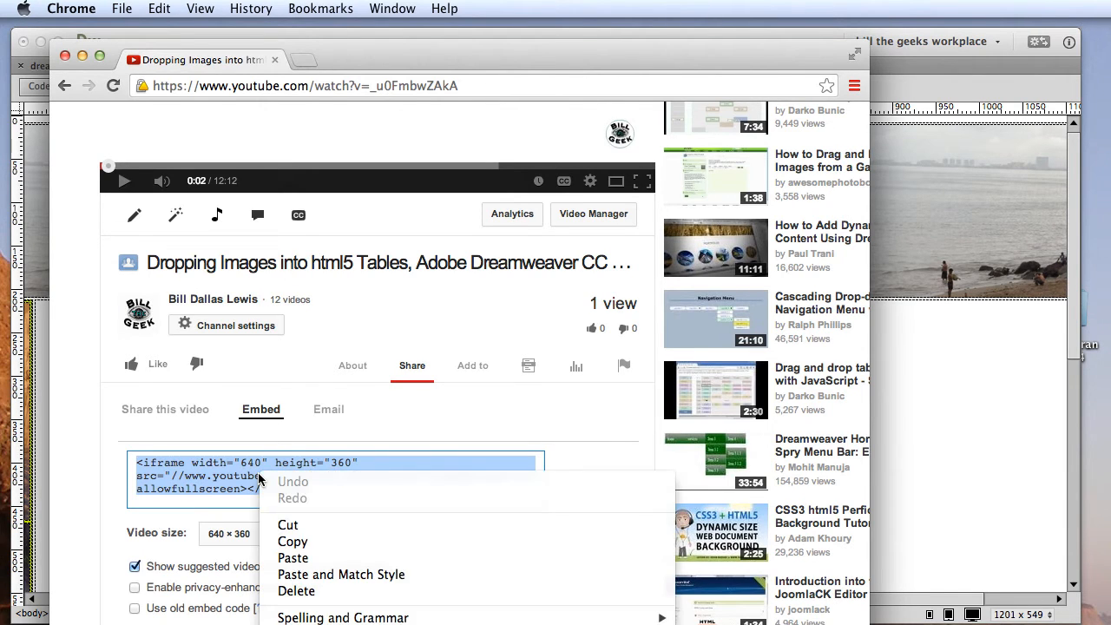
click(292, 541)
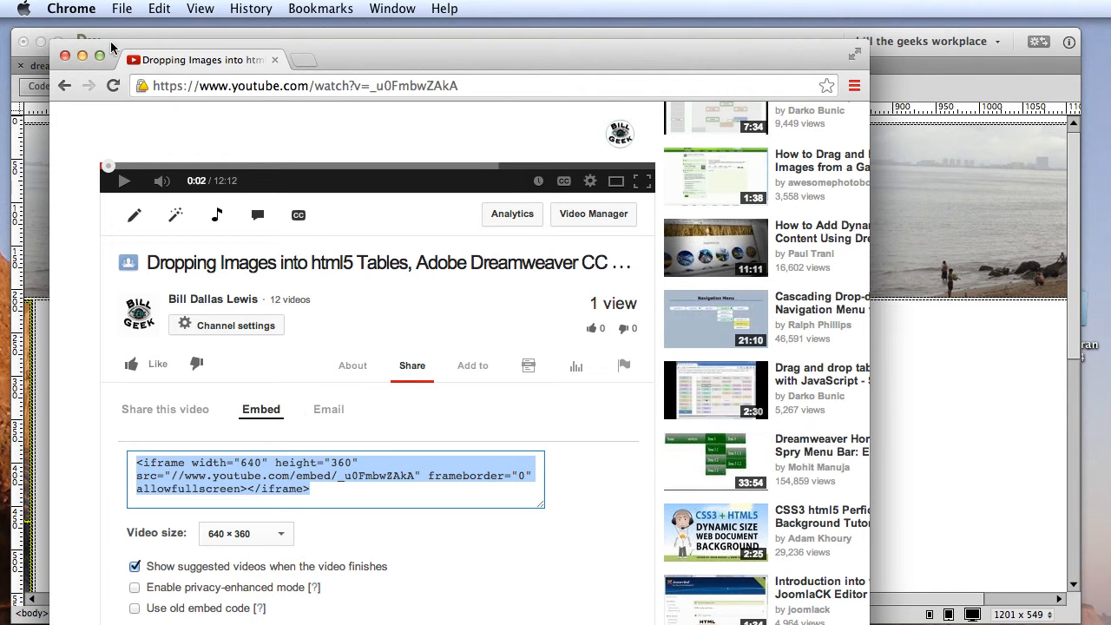
- Switch to Dreamweaver, place the cursor in the empty 750-wide table cell of index.html and show the page's source code
drag(111, 48, 1107, 278)
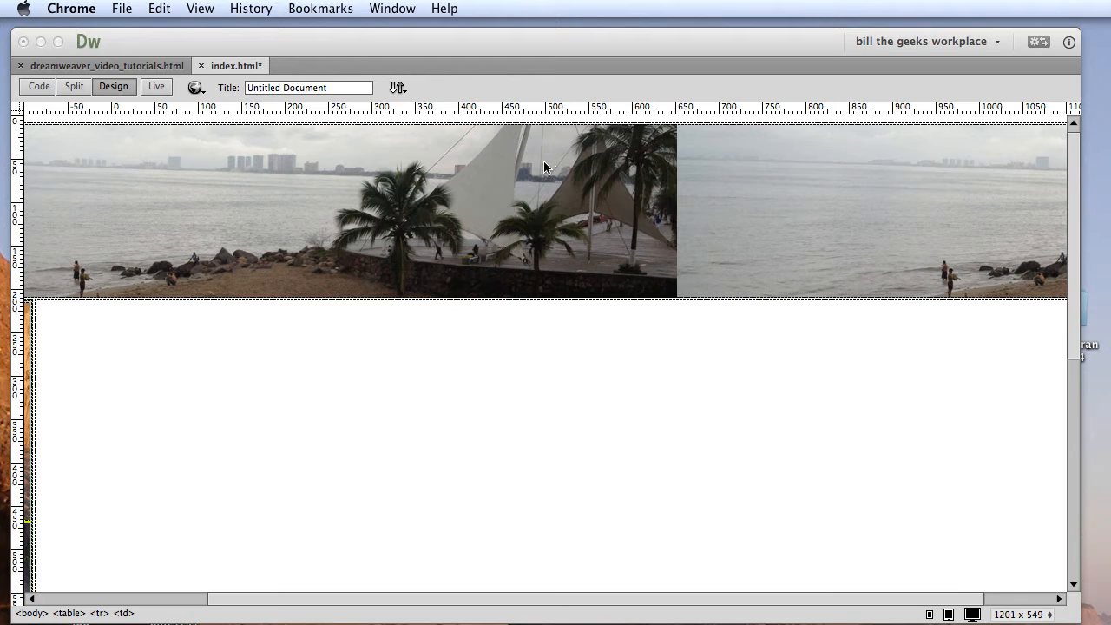
click(475, 413)
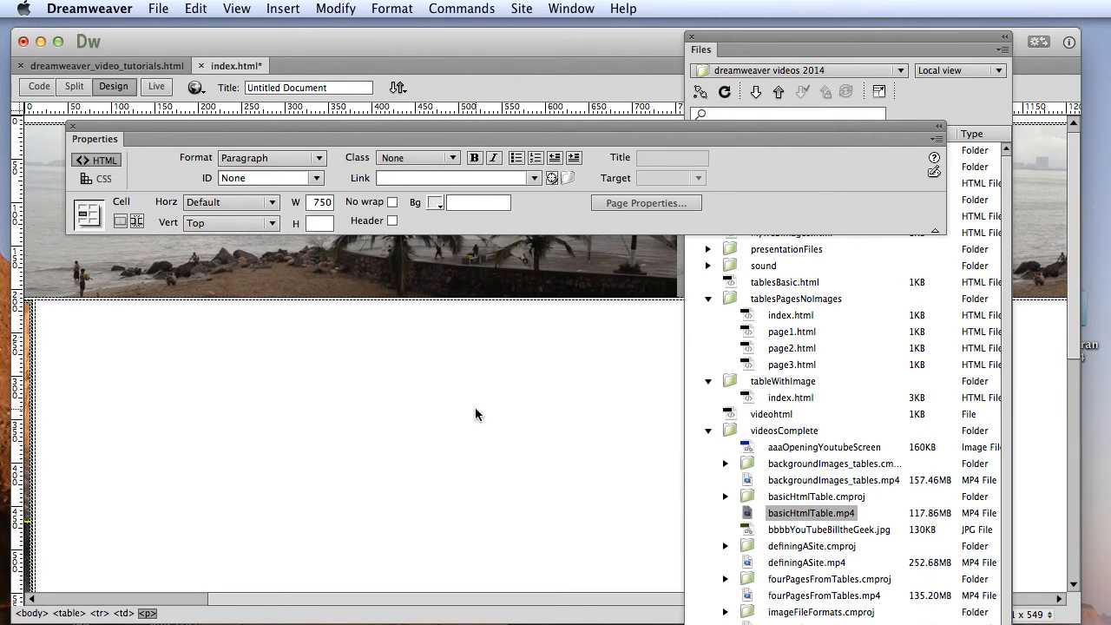
key(super+v)
click(39, 87)
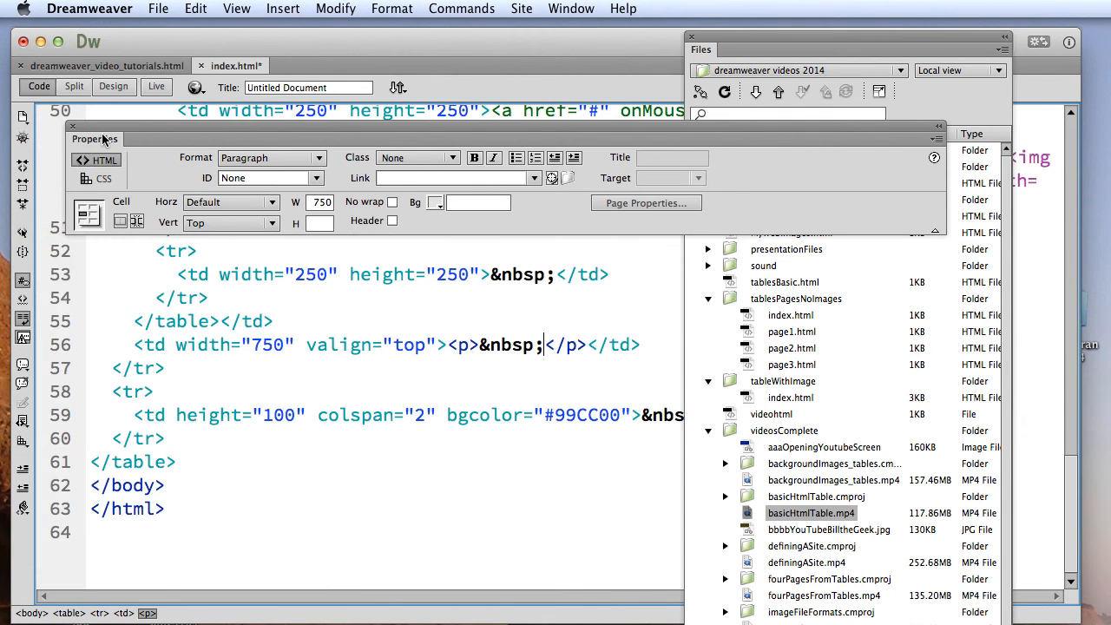
- Replace the empty <p>&nbsp;</p> paragraph in the 750-wide cell with the copied YouTube iframe code and clear the floating panels off the code
drag(103, 129, 300, 461)
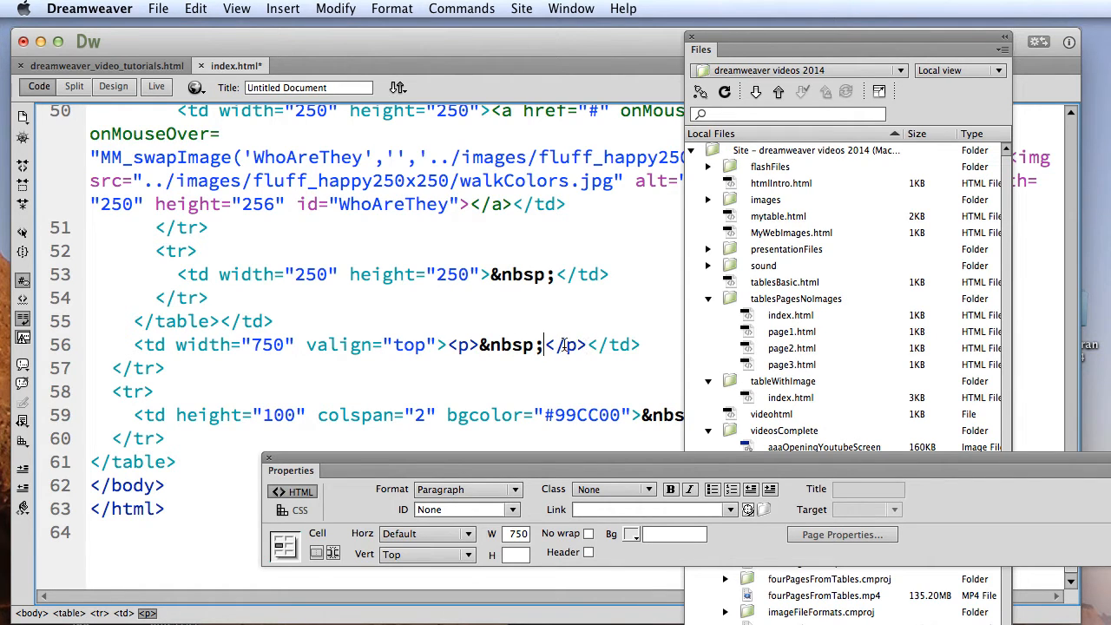
drag(577, 344, 445, 345)
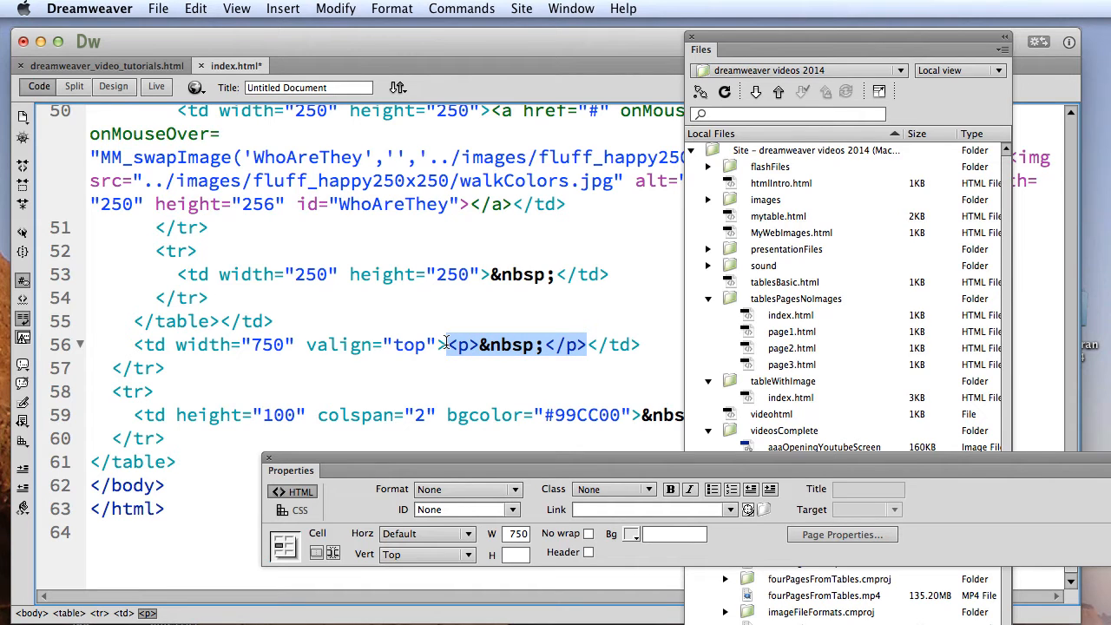
key(Delete)
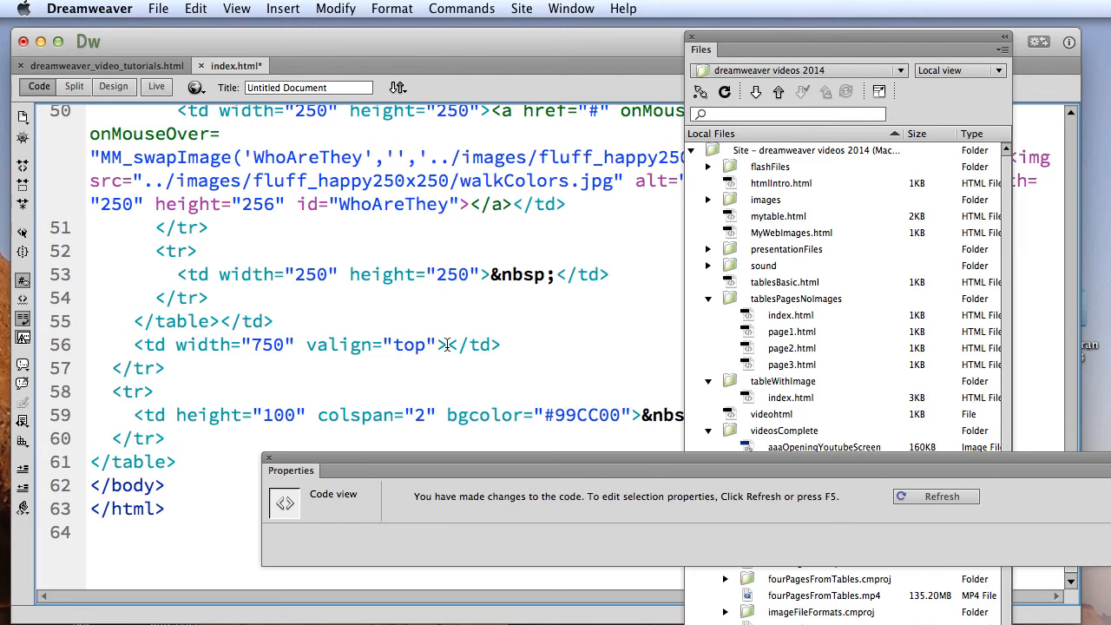
key(super+v)
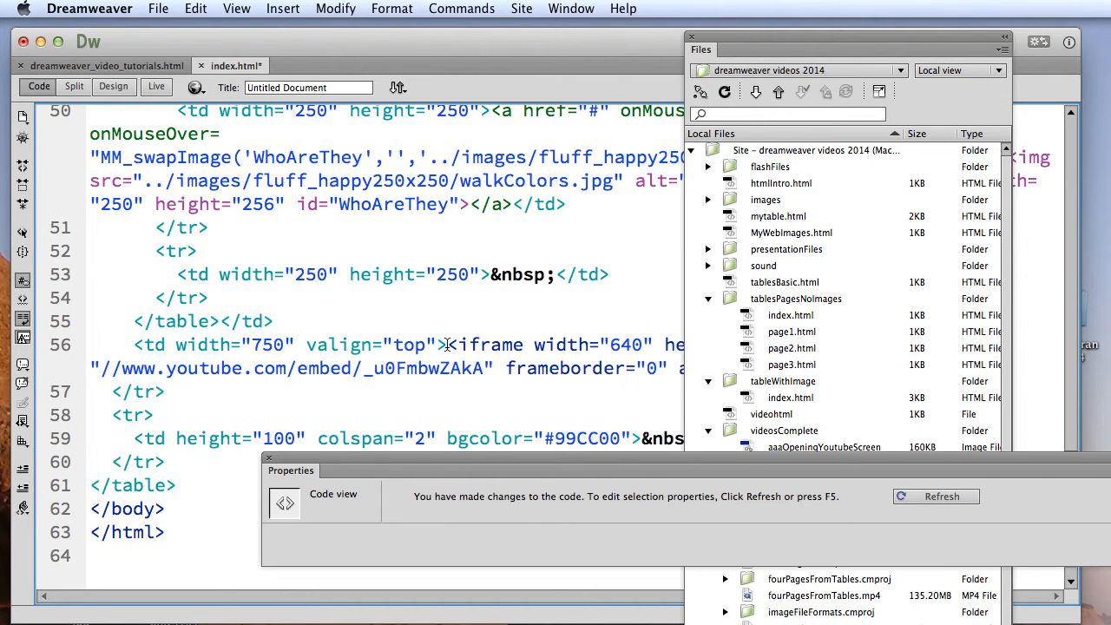
drag(730, 37, 1110, 122)
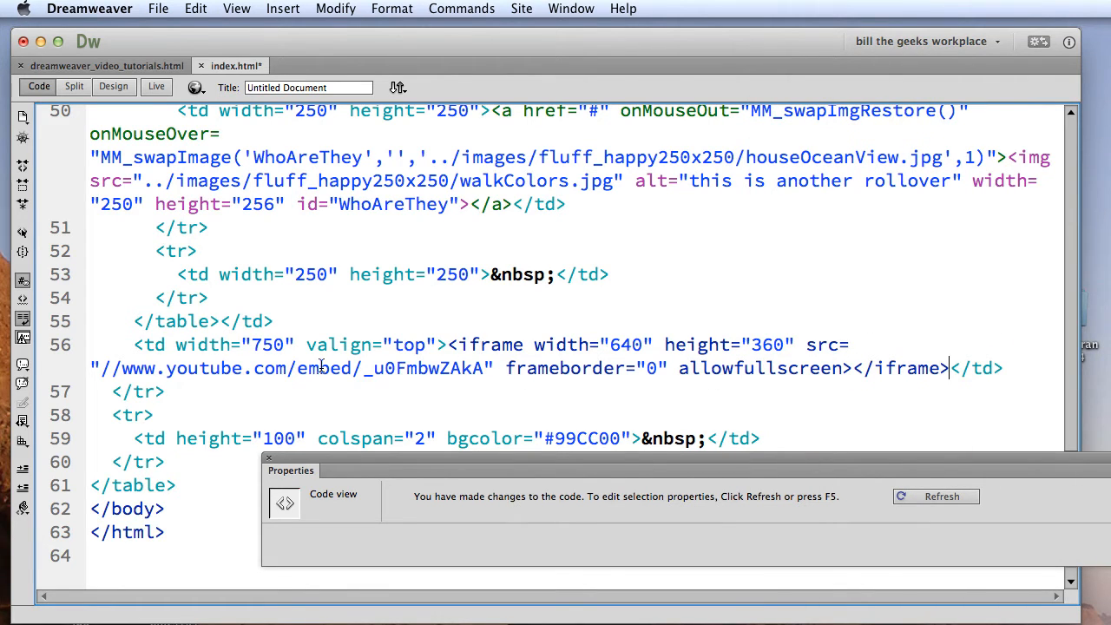
- Examine the embedded video's cell in Design view and in Live view
click(114, 87)
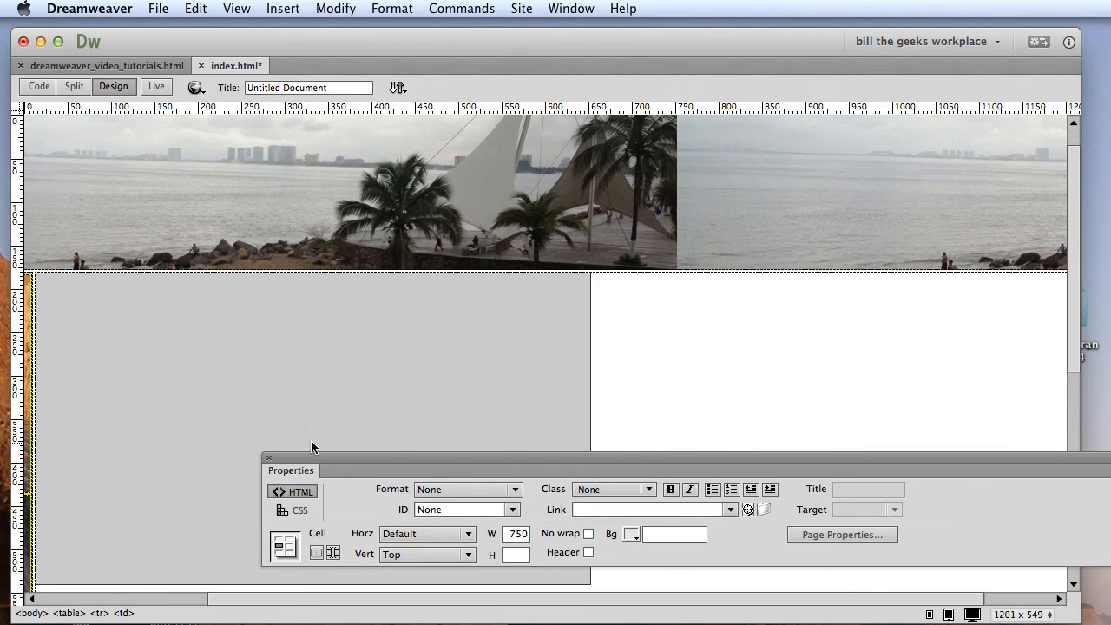
drag(308, 459, 867, 442)
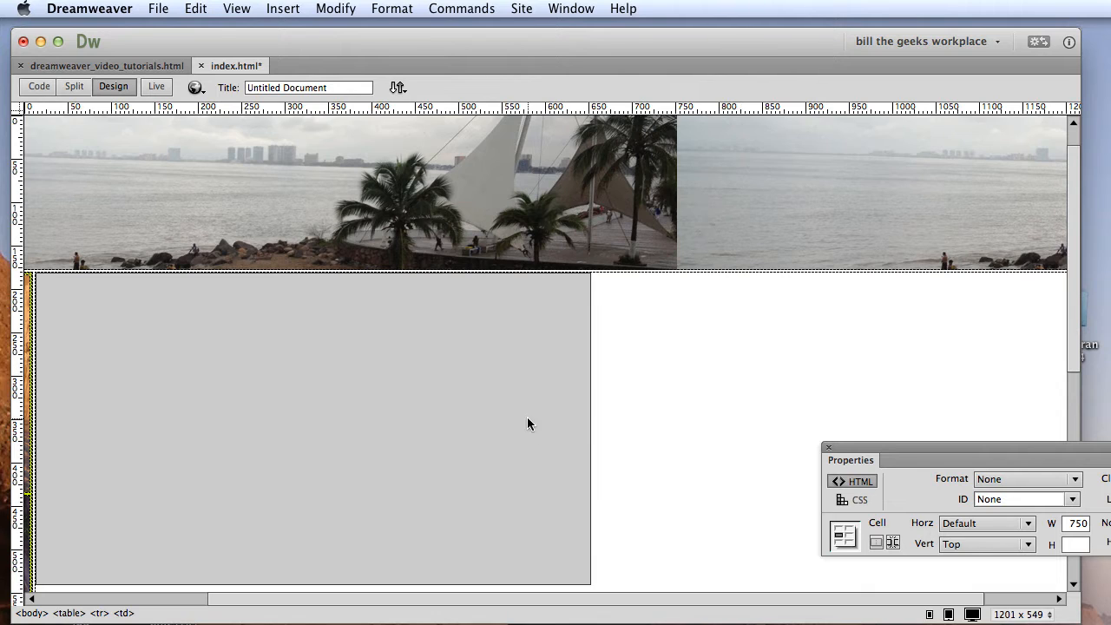
scroll(661, 453, down, 2)
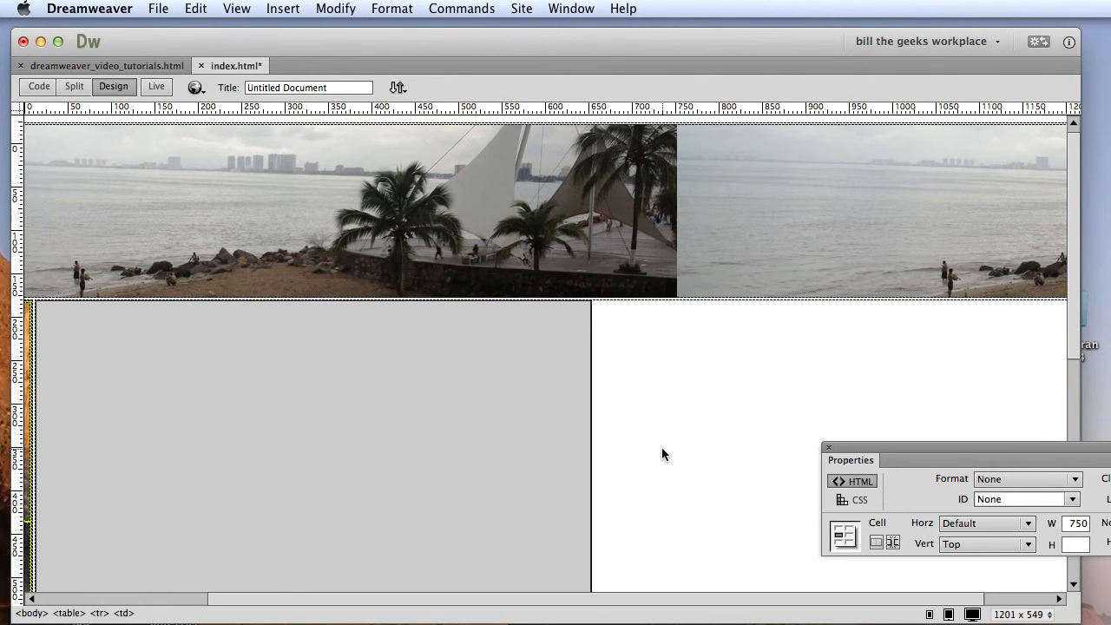
click(156, 87)
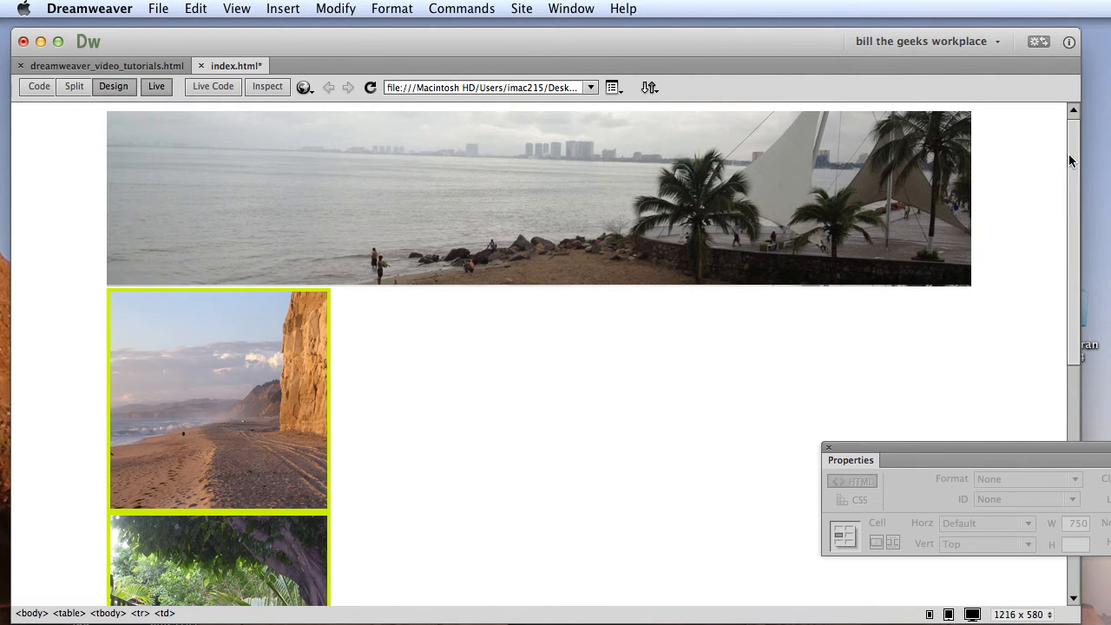
scroll(1069, 154, down, 10)
scroll(1072, 156, up, 10)
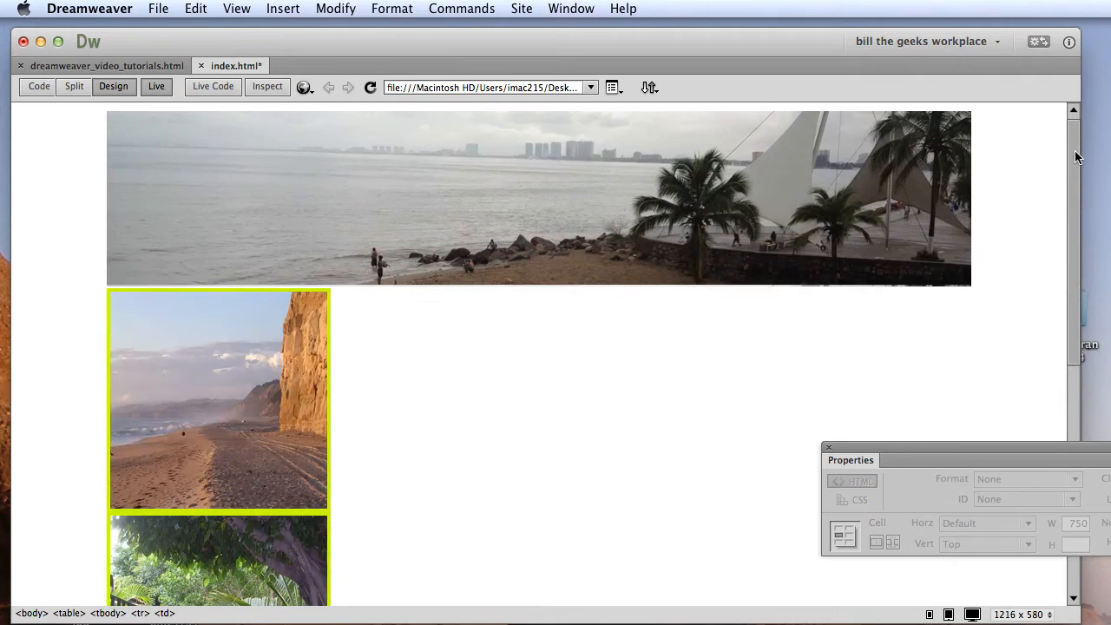
- Save index.html and preview the page in Google Chrome
click(158, 9)
click(174, 121)
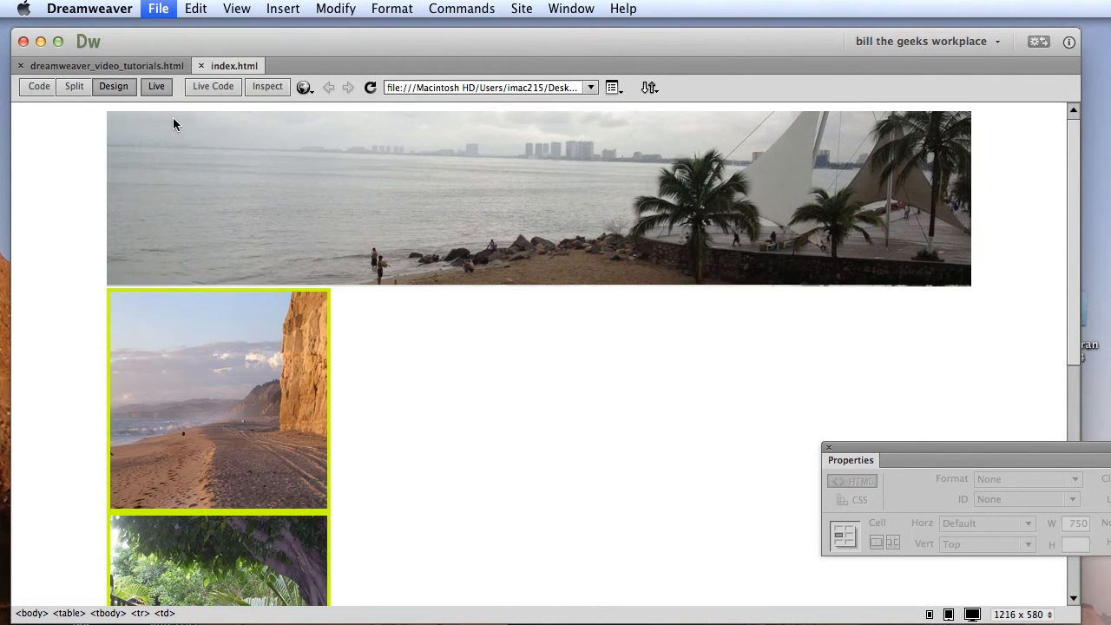
click(304, 87)
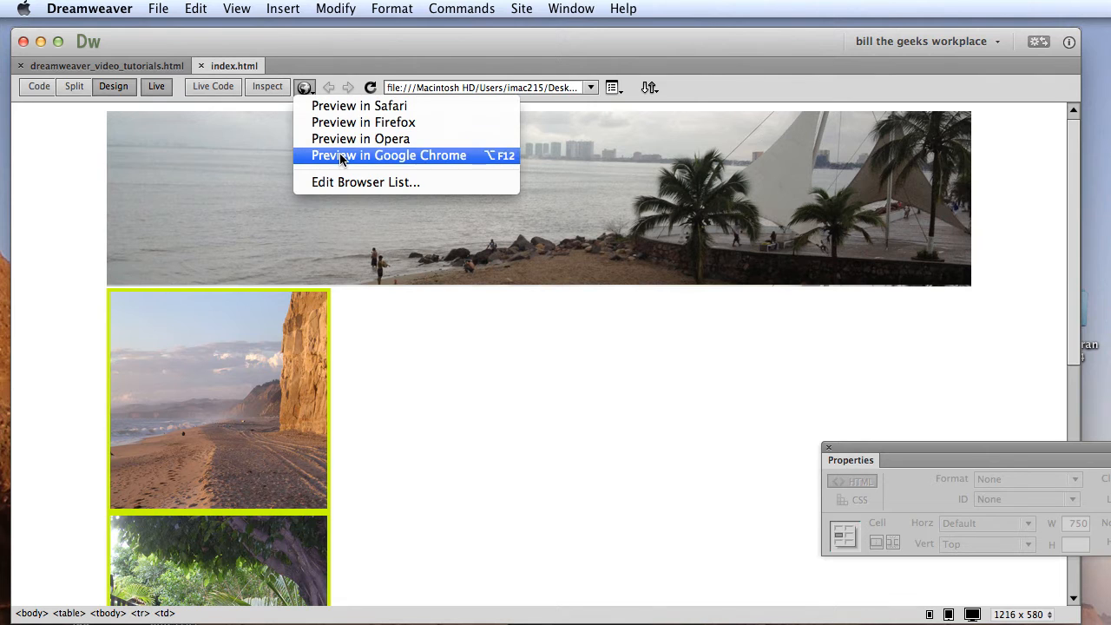
click(340, 156)
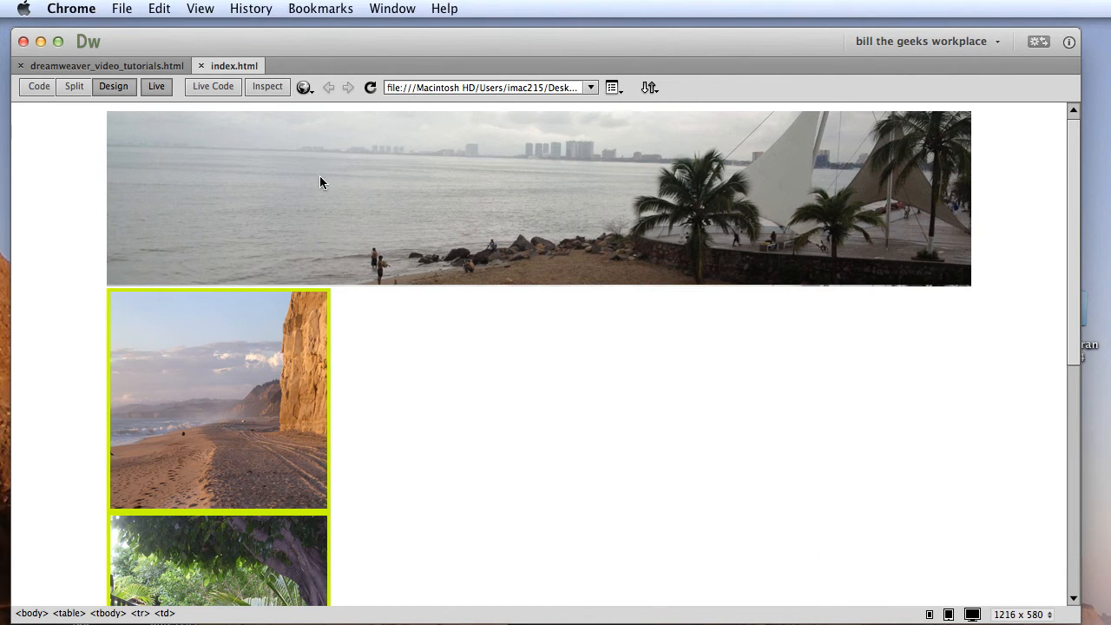